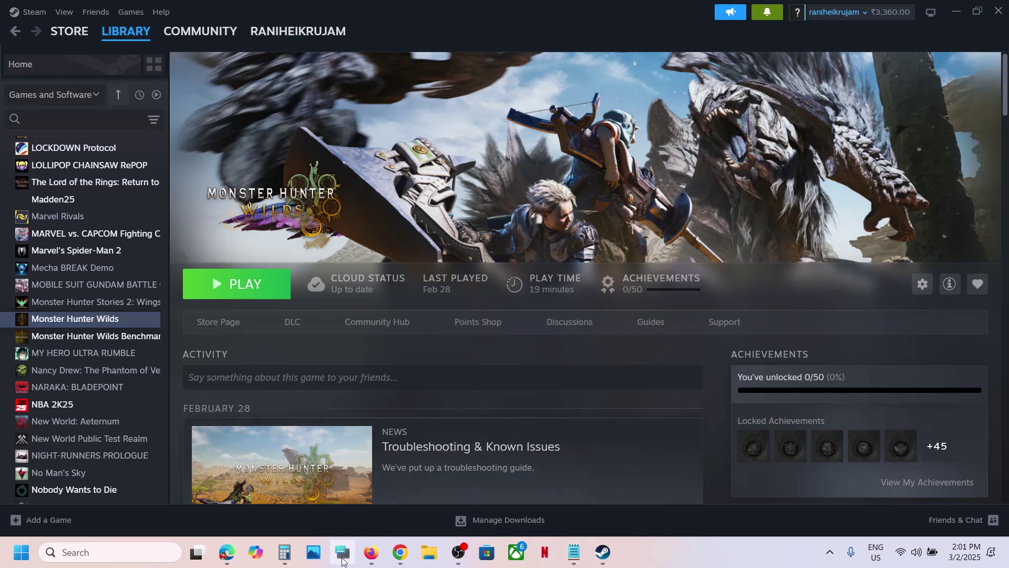
- Open the On-Screen Keyboard and send the Win+G shortcut from it
key("ctrl+super+o")
left_click(391, 395)
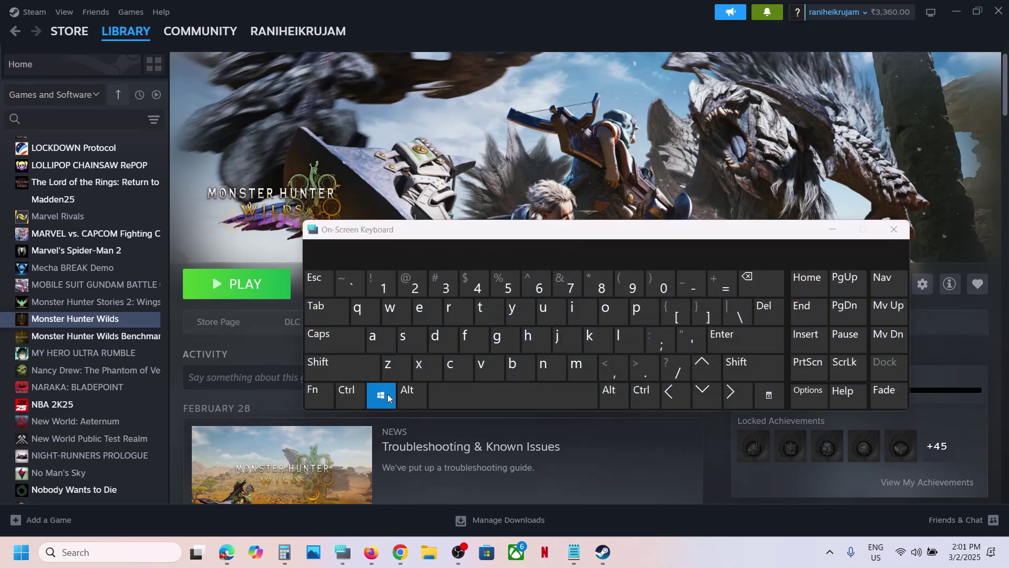
left_click(518, 336)
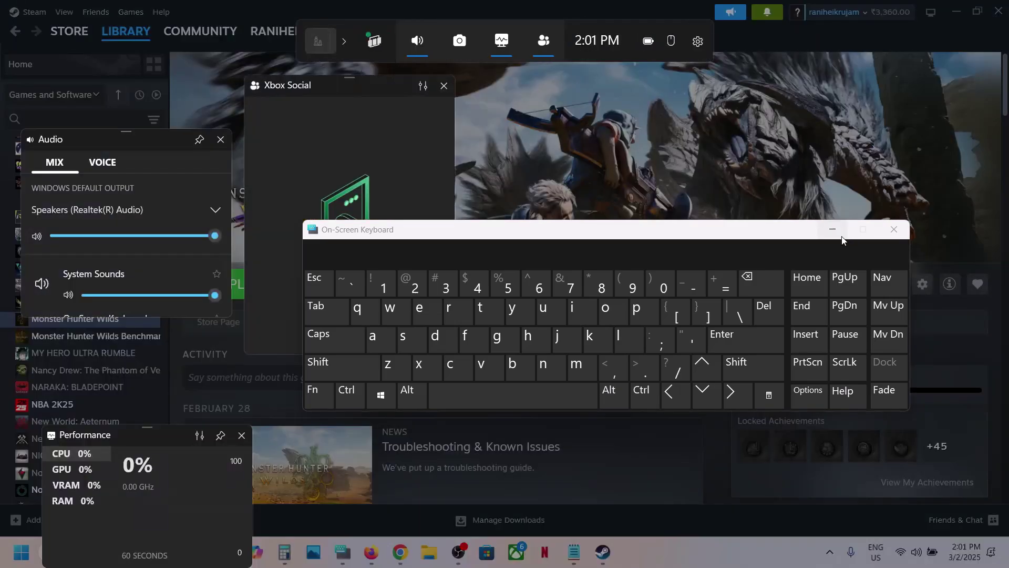
- Close the On-Screen Keyboard and bring up Xbox Game Bar with Win+G
left_click(841, 235)
left_click(821, 236)
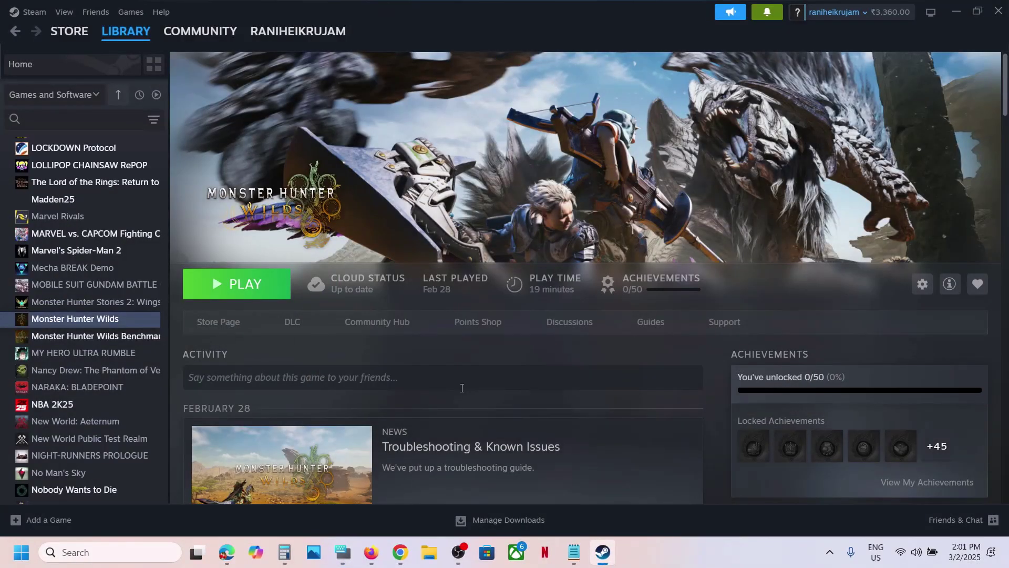
key("super+g")
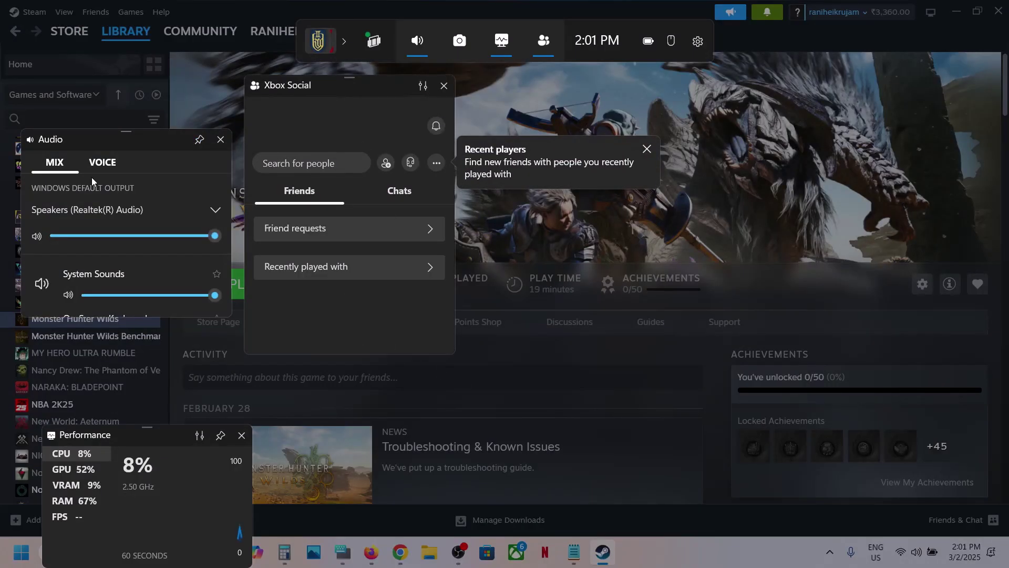
- Check the Speakers output device list in the Game Bar Audio widget
left_click(211, 213)
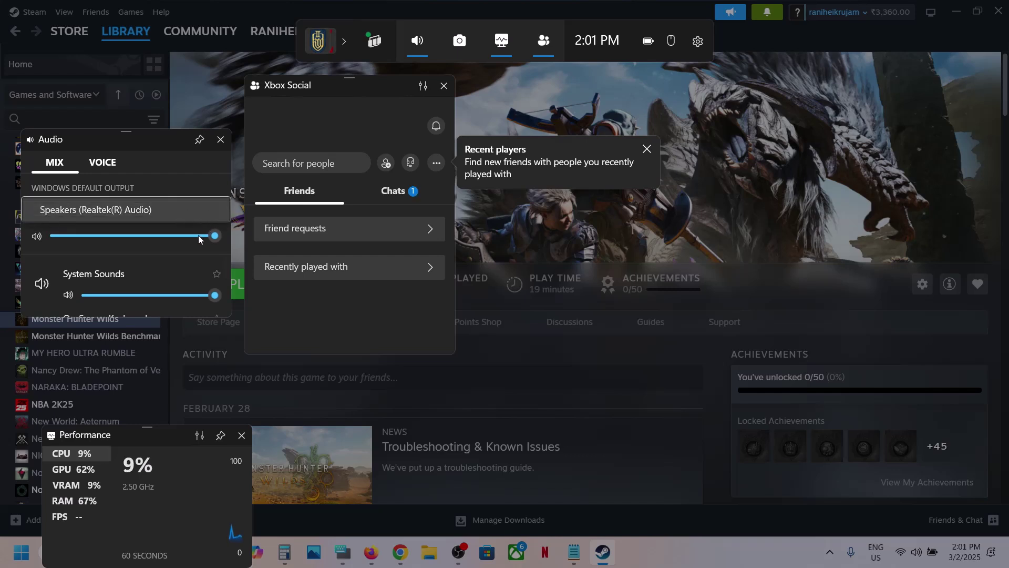
left_click(185, 244)
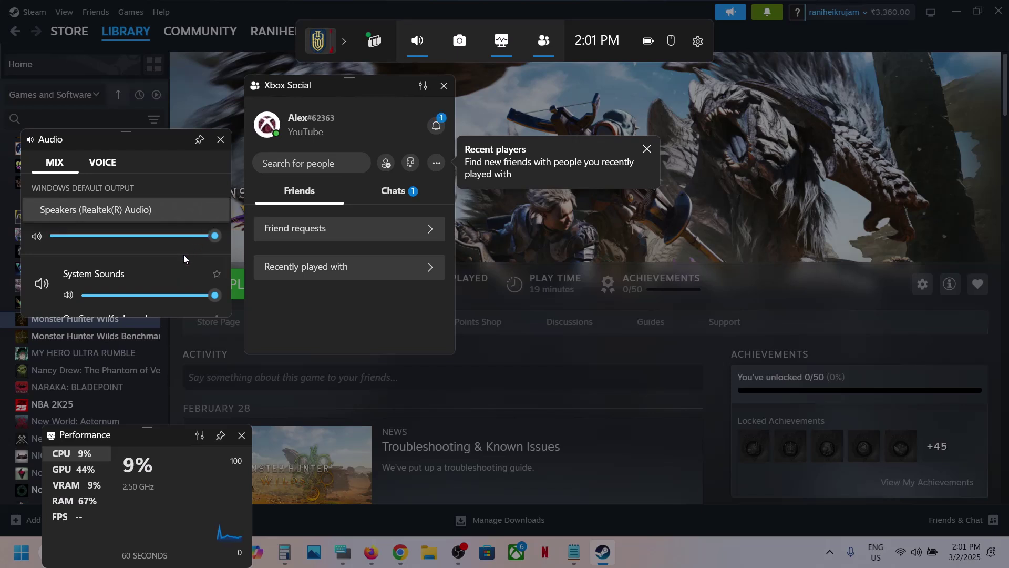
scroll(183, 259, "down", 1)
scroll(181, 279, "up", 1)
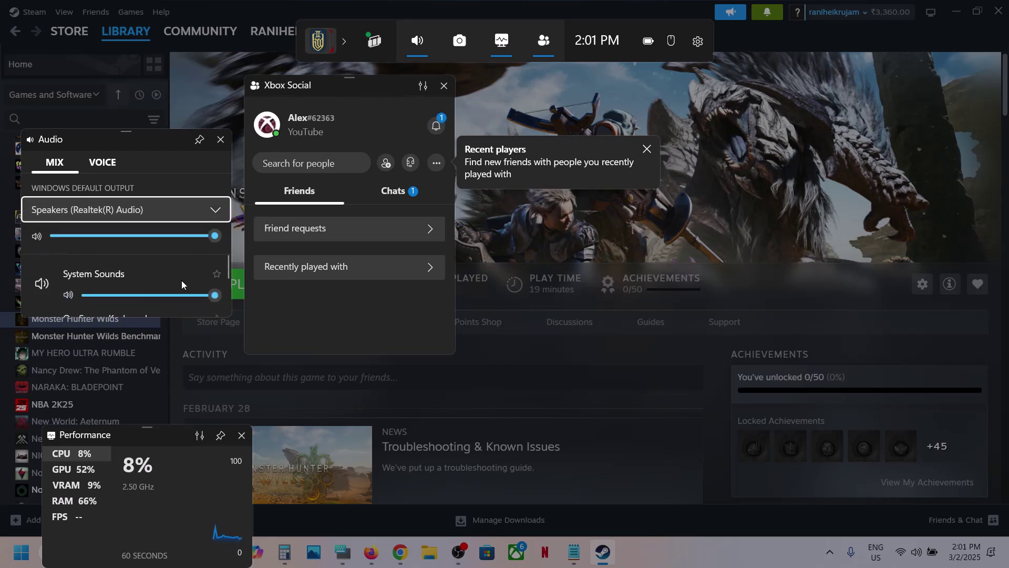
scroll(185, 285, "down", 1)
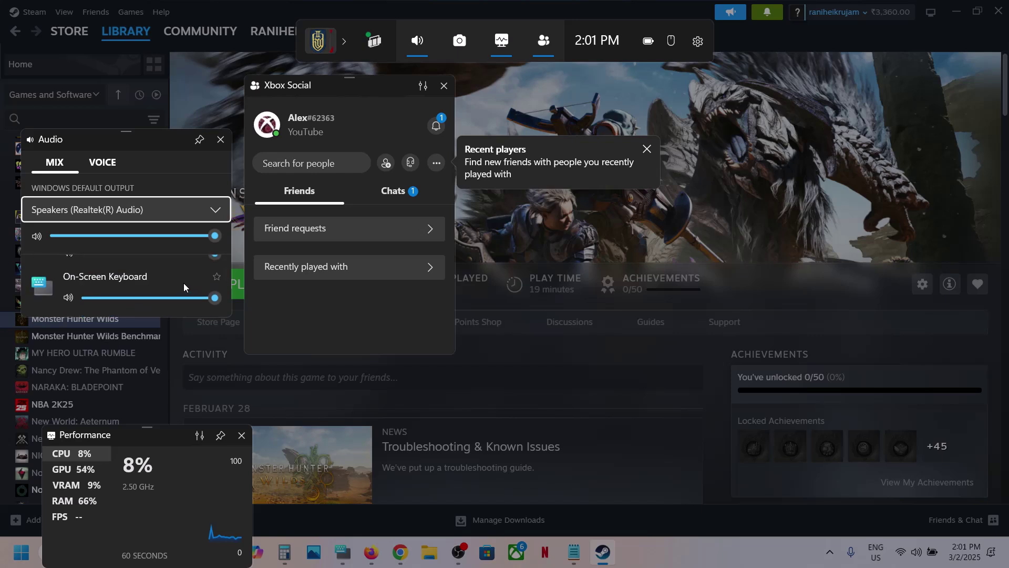
scroll(191, 284, "up", 1)
scroll(192, 284, "down", 1)
scroll(191, 284, "up", 1)
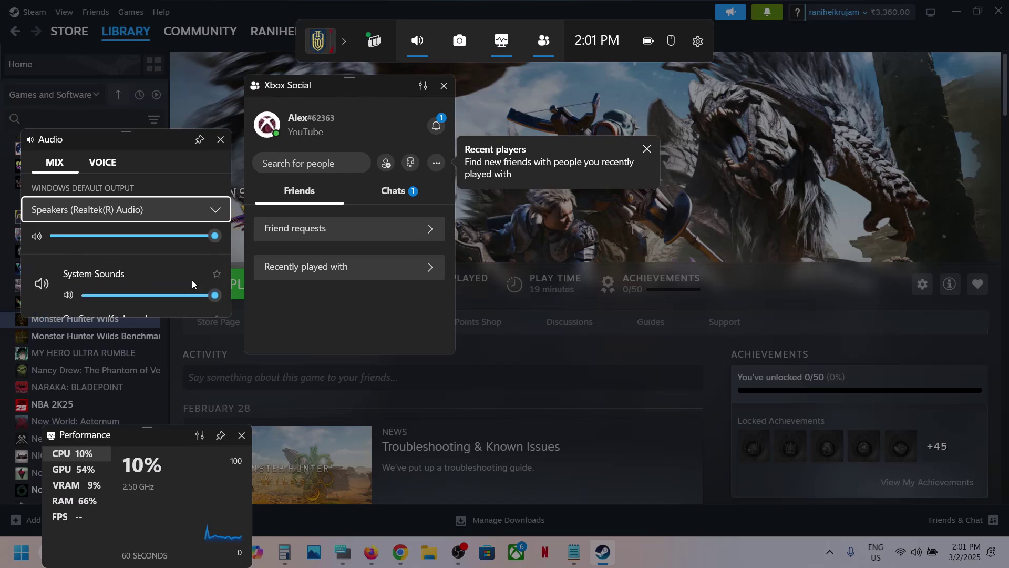
- Switch the Audio widget to Voice, check the Microphone Array inputs, and close Game Bar
left_click(101, 164)
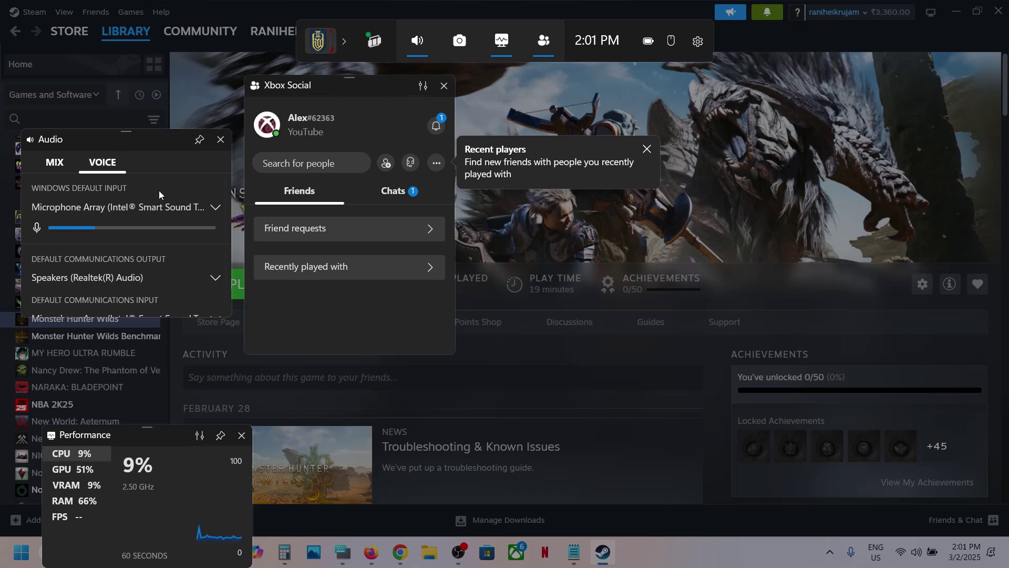
left_click(216, 208)
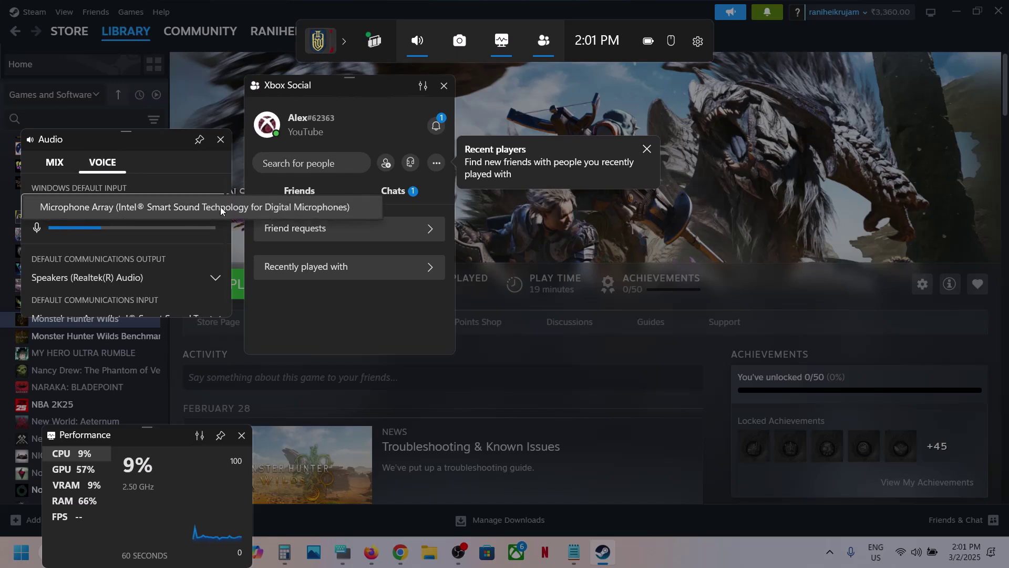
left_click(166, 164)
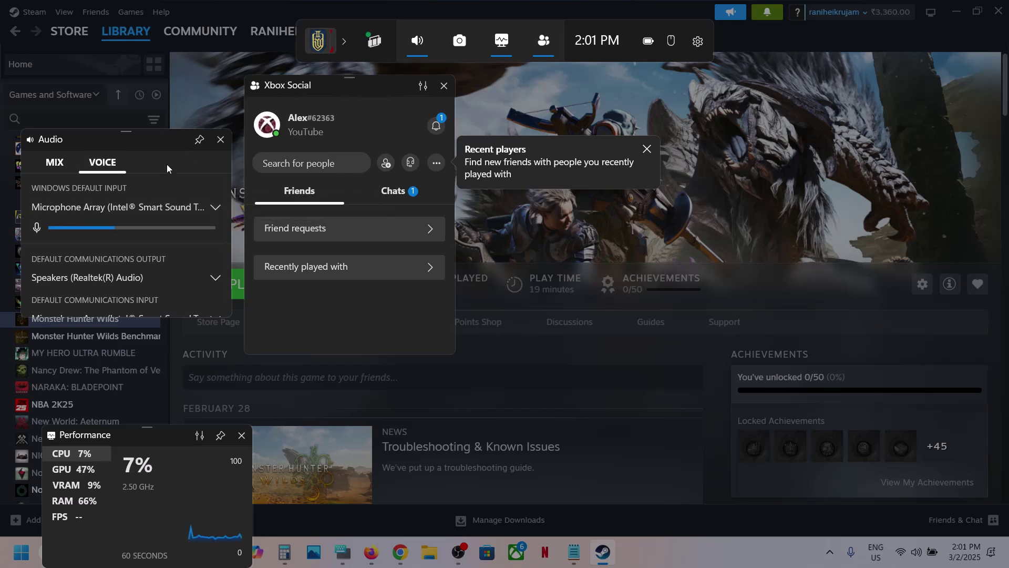
left_click(582, 117)
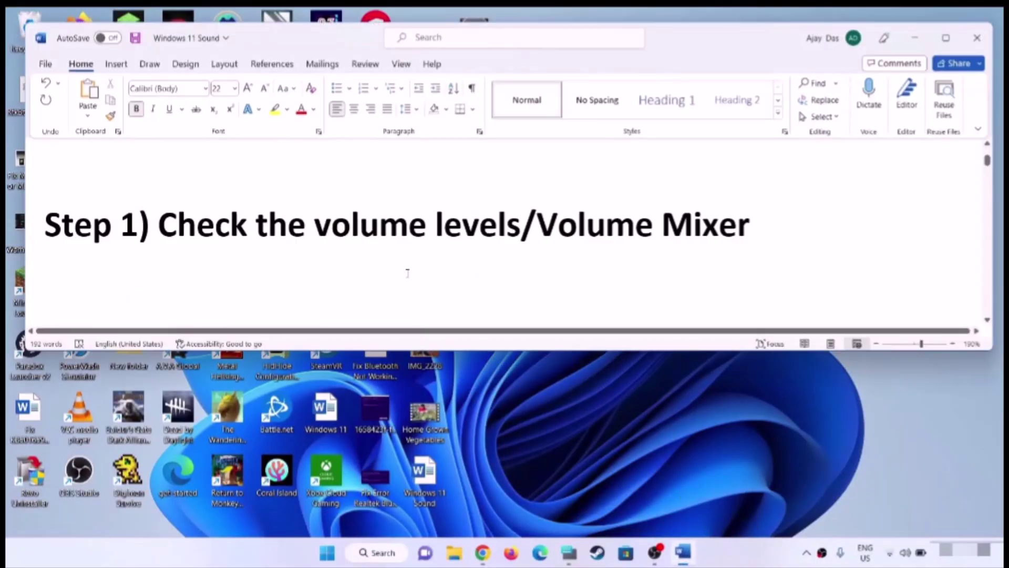
- Open the Windows 11 Sound document, review Step 1, and minimize Word
left_click(683, 553)
left_click_drag(160, 225, 750, 226)
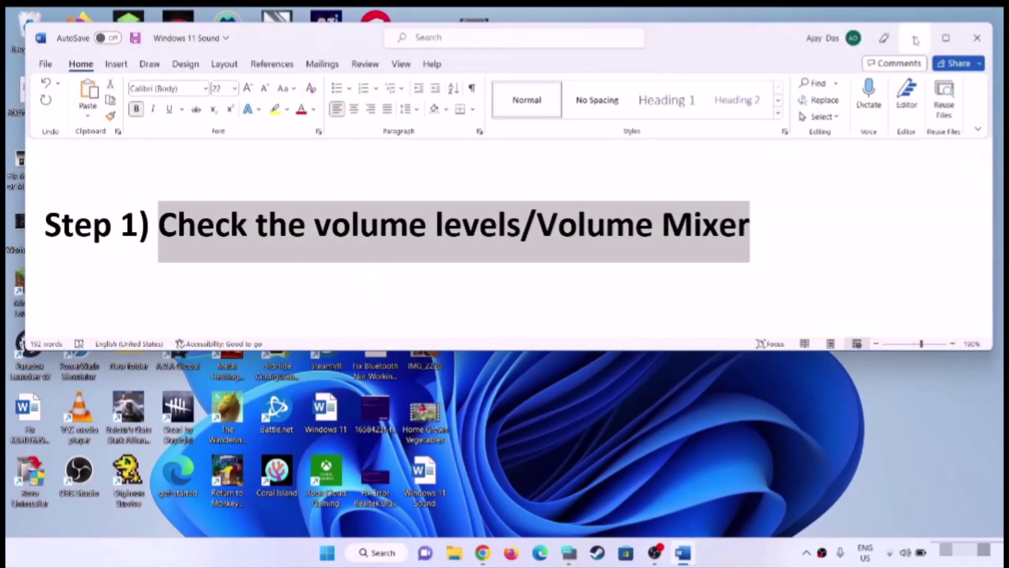
left_click(915, 38)
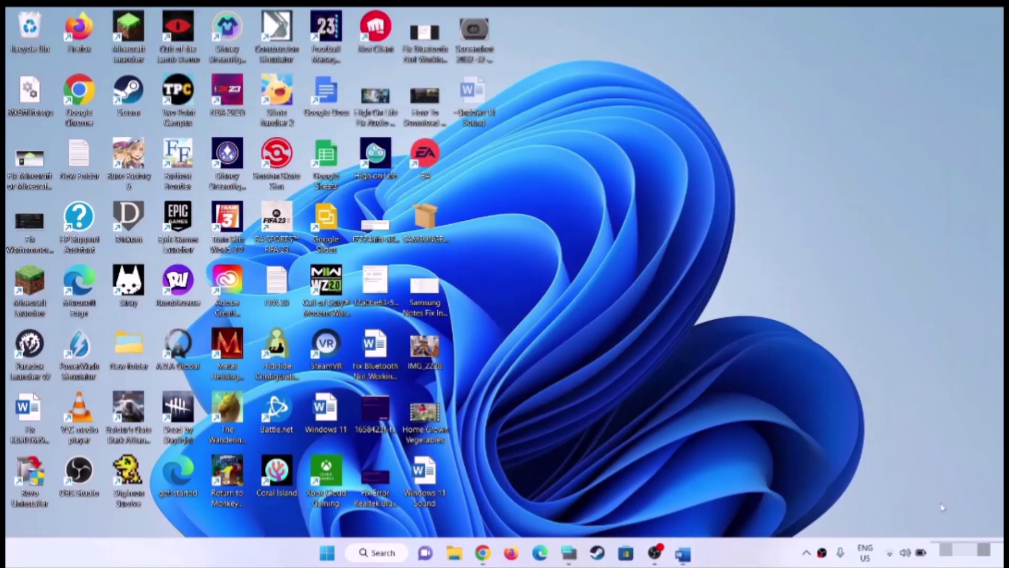
- Check the Quick Settings volume, then open the Volume mixer from the tray speaker menu
left_click(906, 553)
scroll(963, 477, "down", 15)
scroll(963, 476, "up", 15)
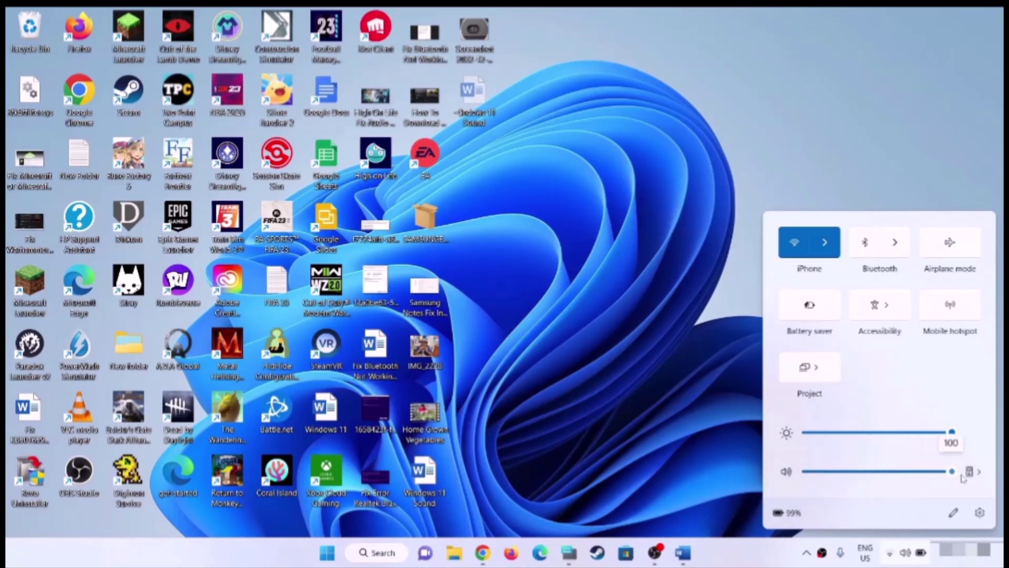
left_click(704, 500)
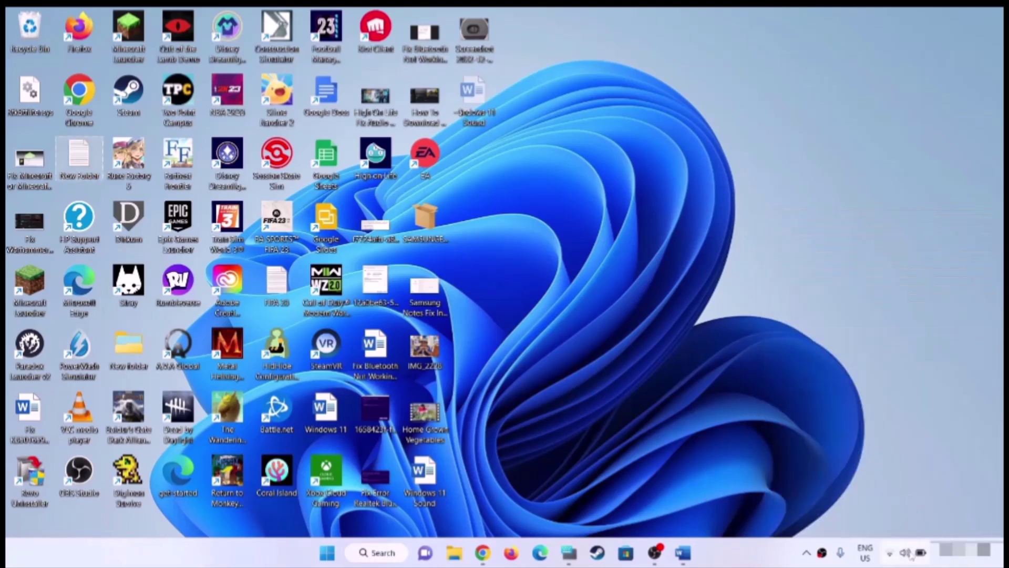
right_click(907, 555)
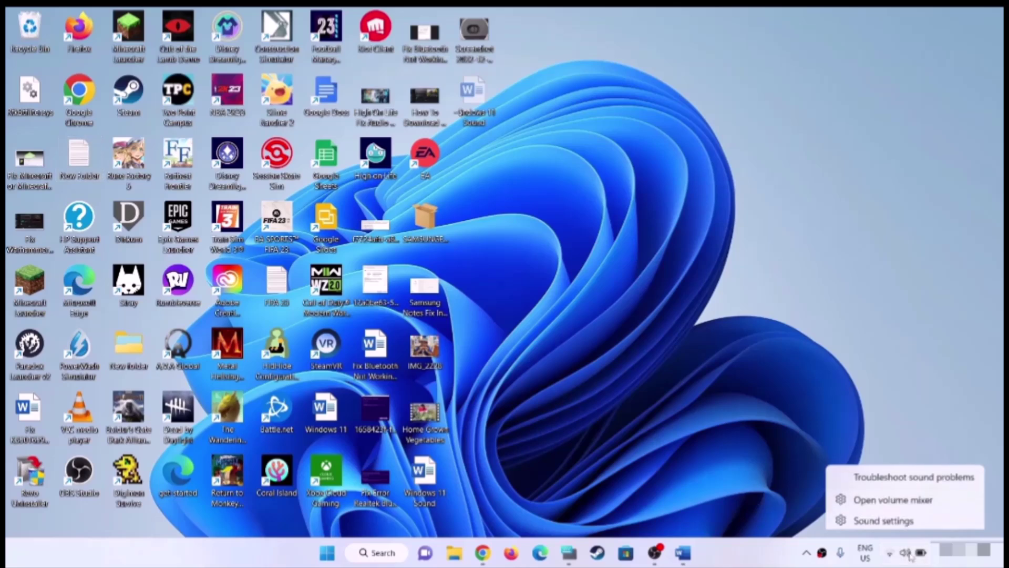
left_click(908, 502)
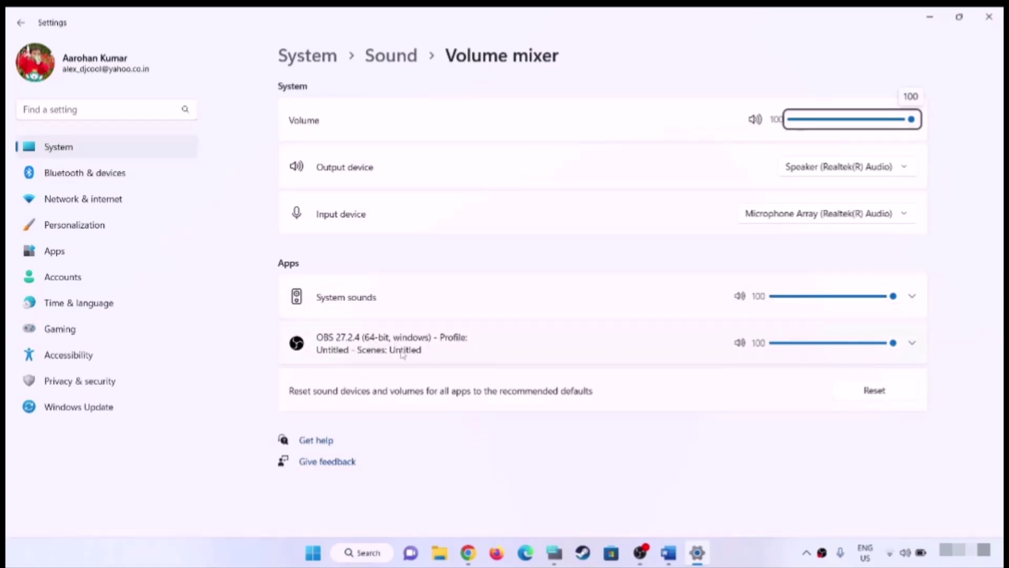
- Leave OBS volume at 100, close Settings, and review Step 2 in the Word guide
mouse_move(893, 343)
left_mouse_down()
mouse_move(861, 343)
mouse_move(913, 344)
left_mouse_up()
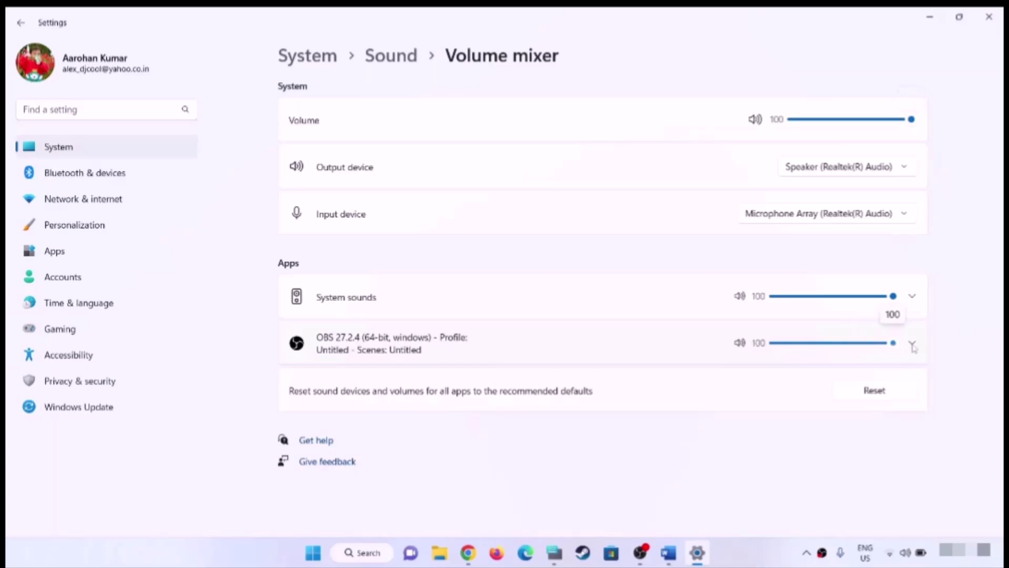
left_click(991, 20)
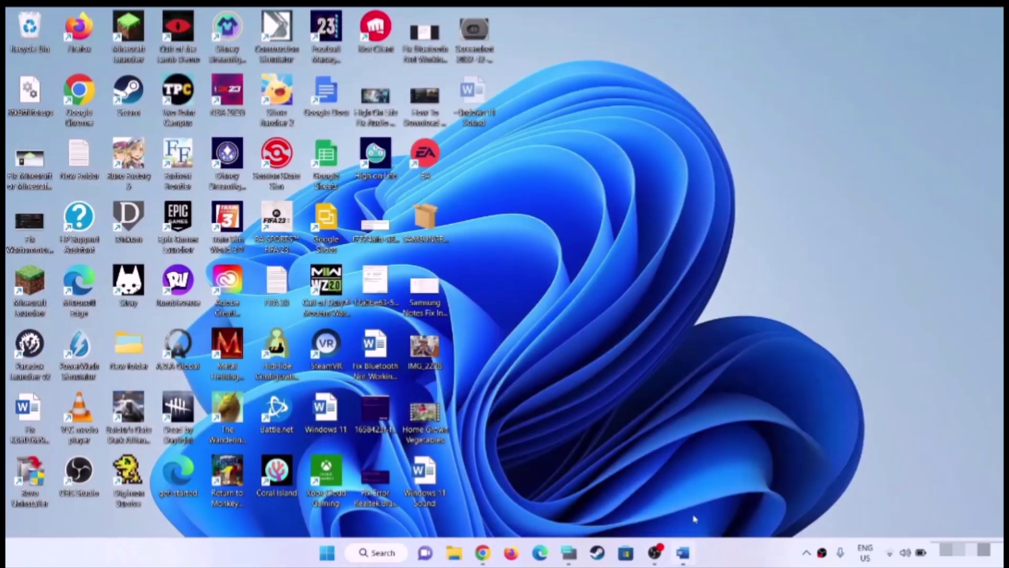
left_click(682, 553)
scroll(316, 254, "down", 3)
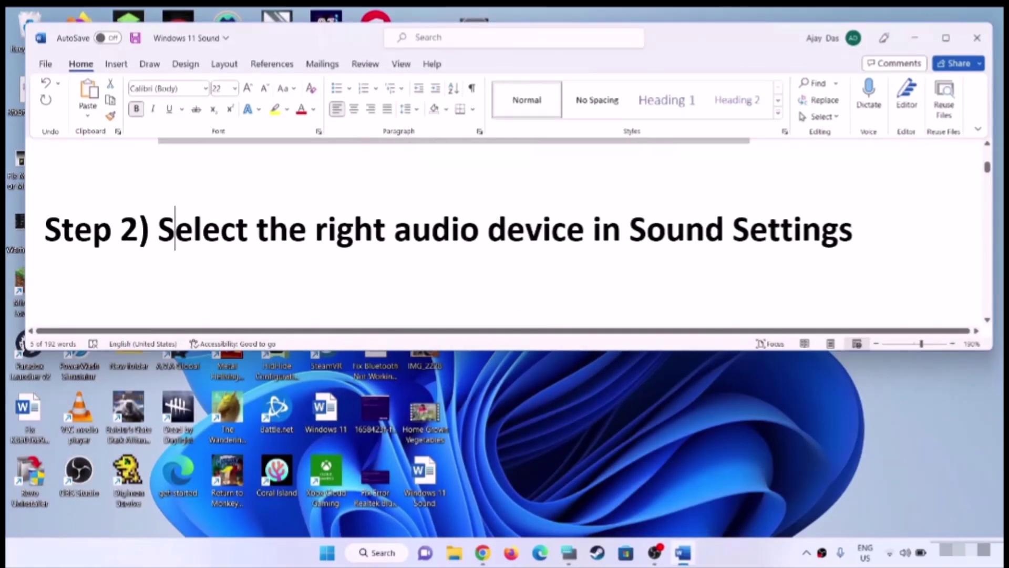
left_click_drag(159, 232, 800, 235)
- Go to Settings › System › Sound and collapse then re-expand Choose where to play sound
key("super")
left_click(473, 225)
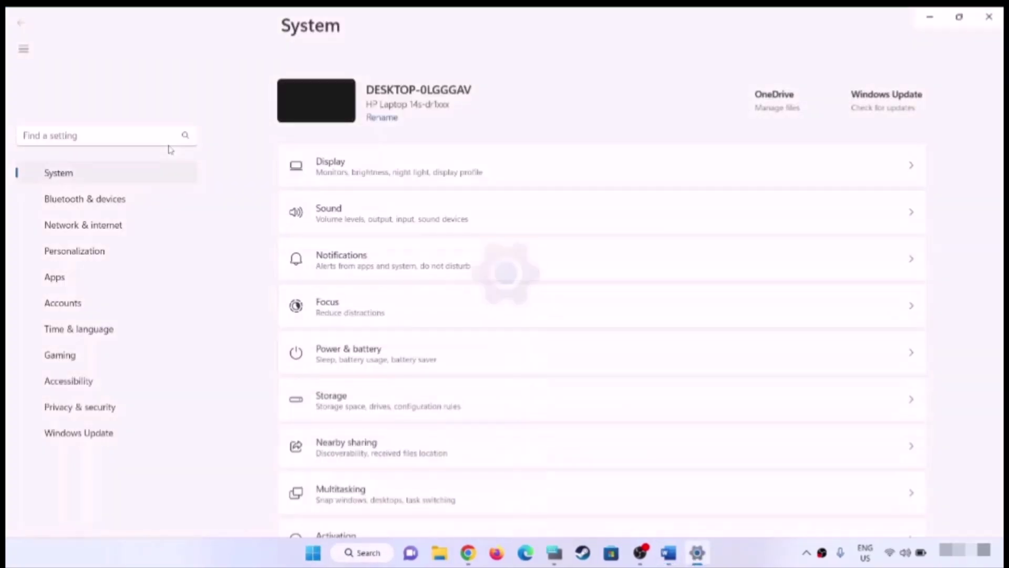
left_click(359, 224)
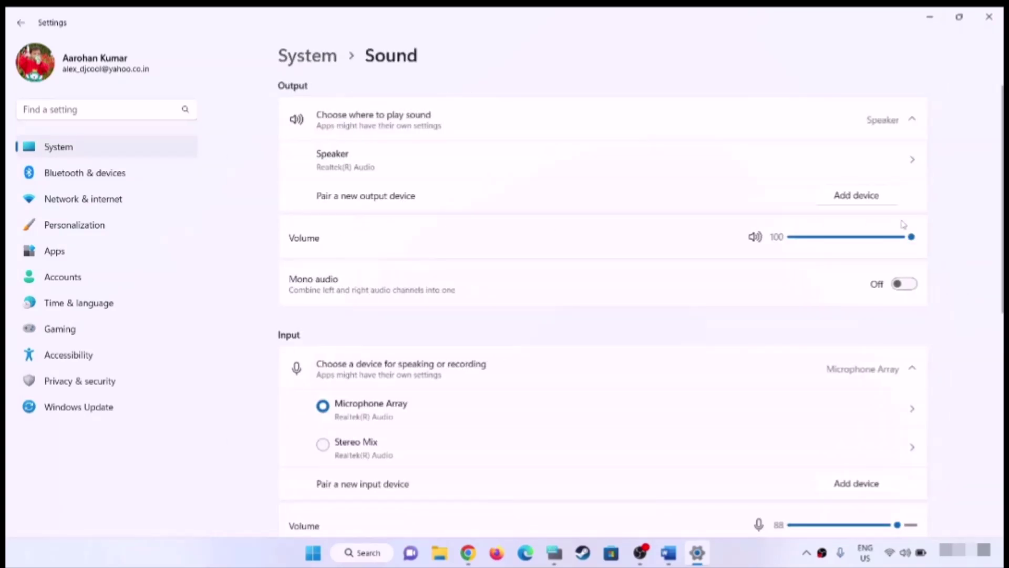
left_click(913, 121)
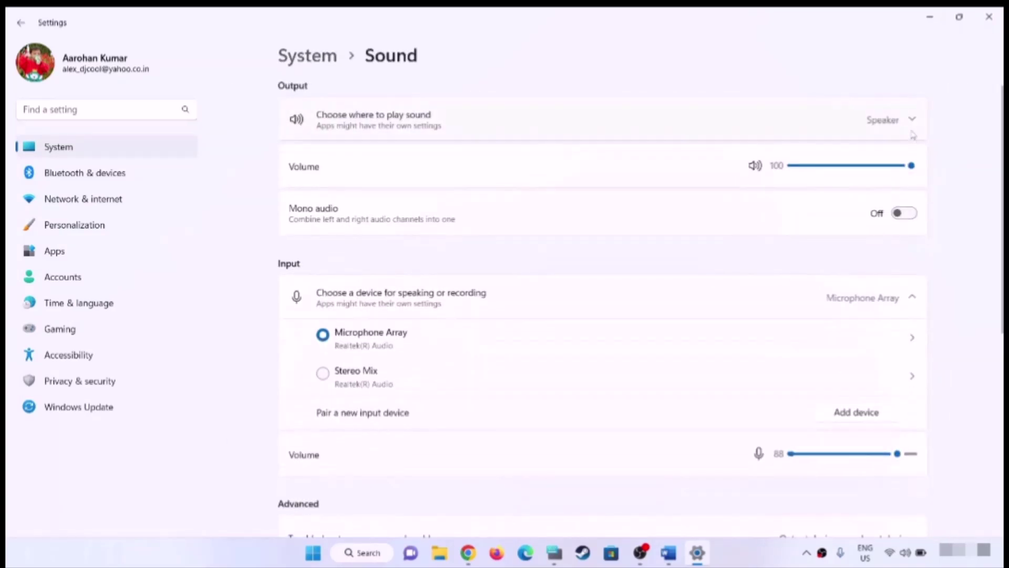
left_click(914, 124)
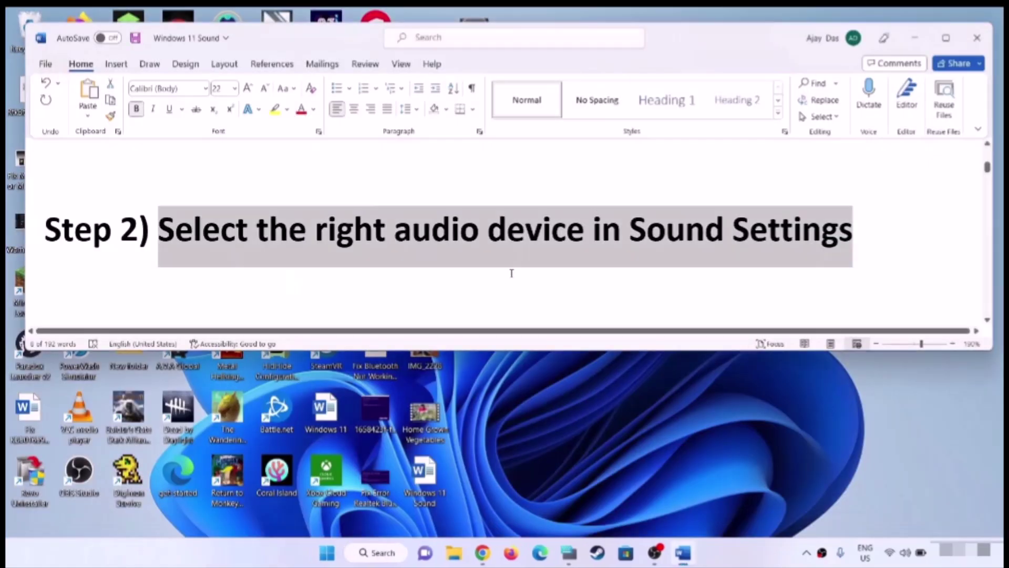
- Review Step 3, then open the Sound dialog via Control Panel › Hardware and Sound
scroll(513, 270, "down", 3)
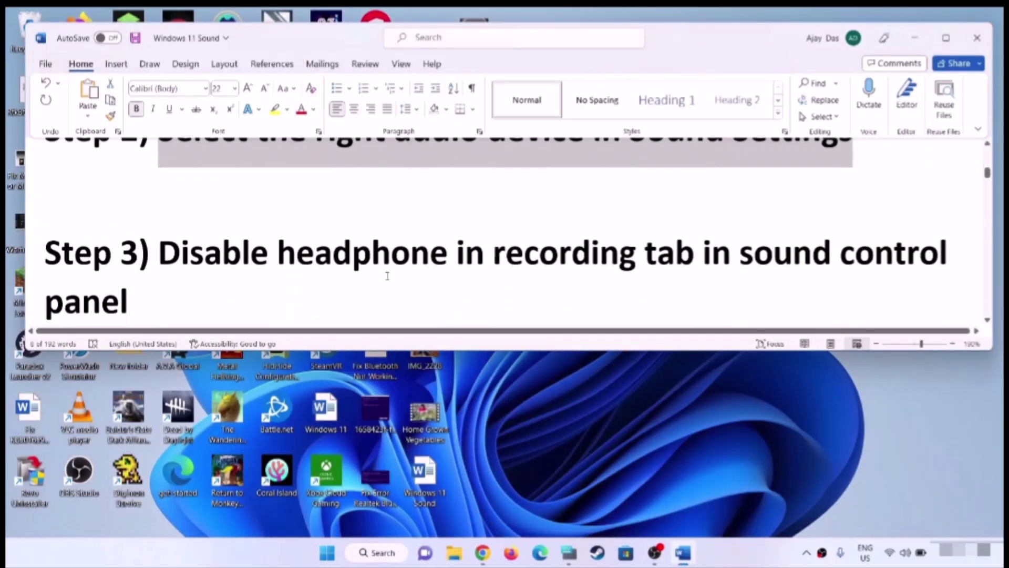
left_click_drag(159, 234, 823, 261)
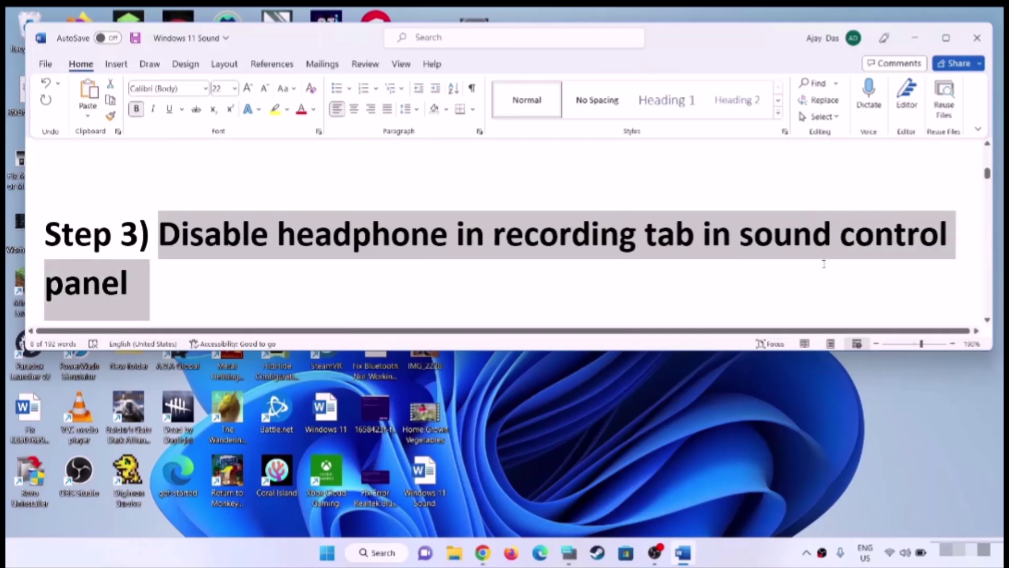
left_click(327, 552)
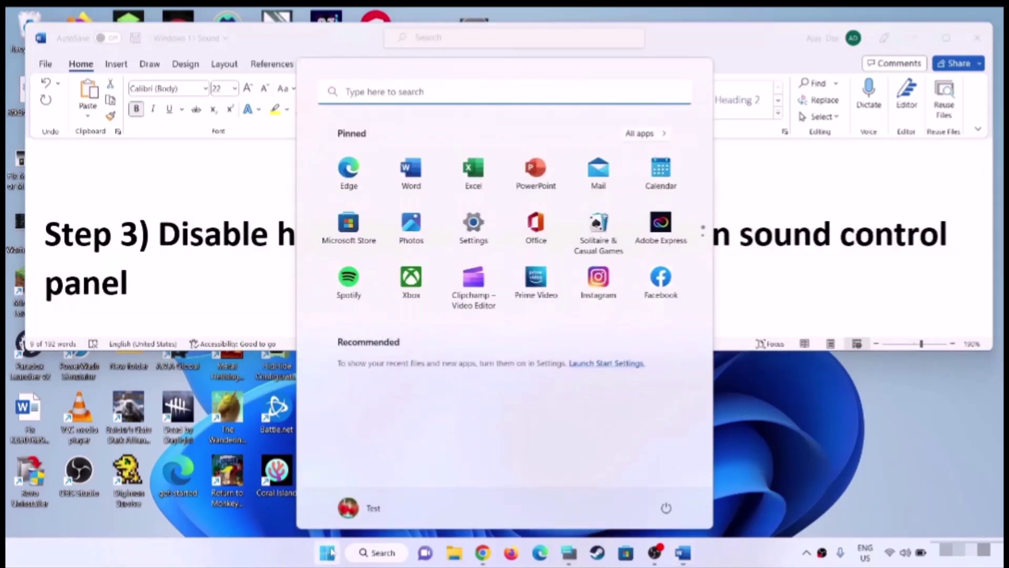
type("control")
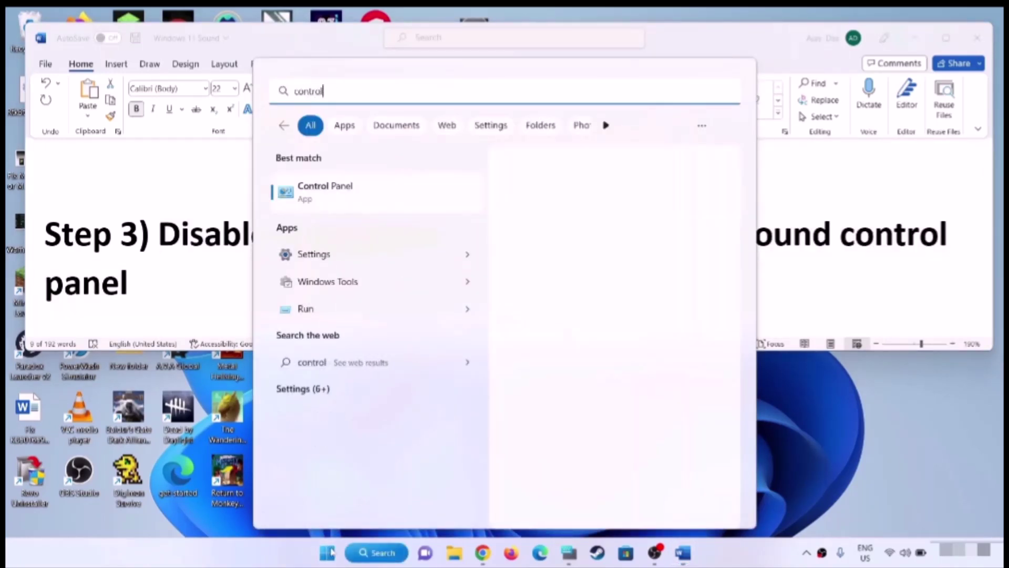
left_click(323, 203)
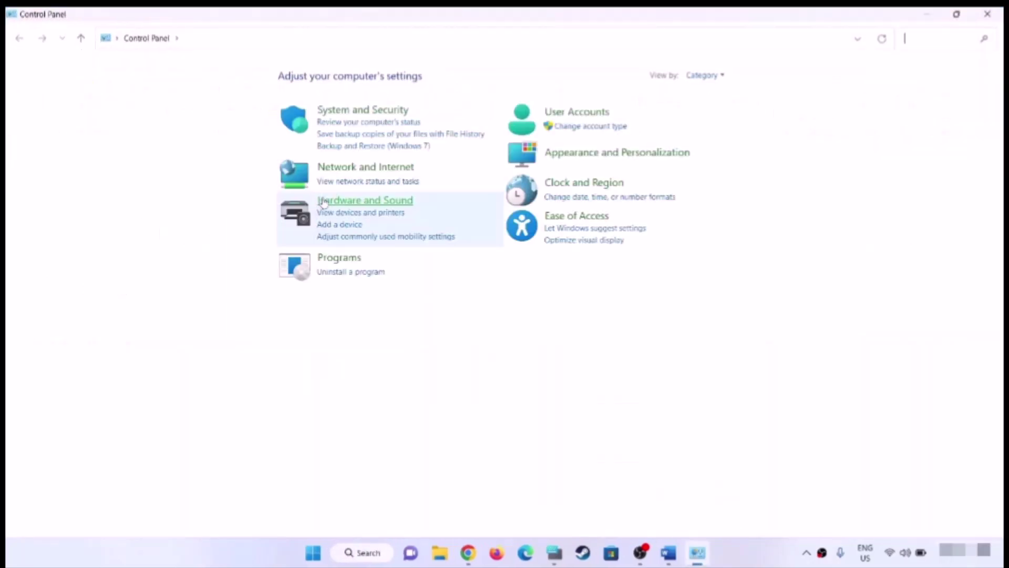
left_click(395, 203)
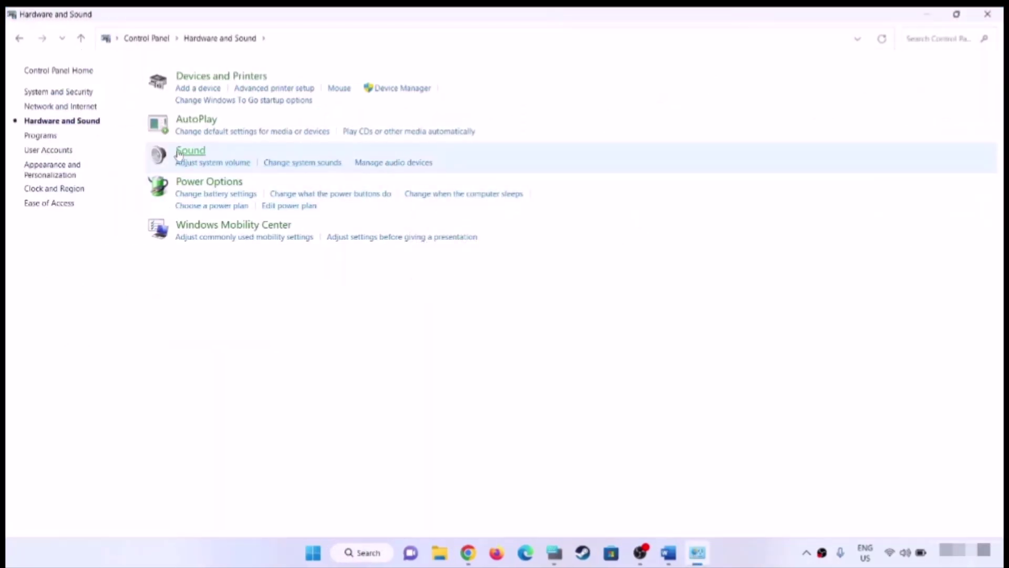
left_click(198, 153)
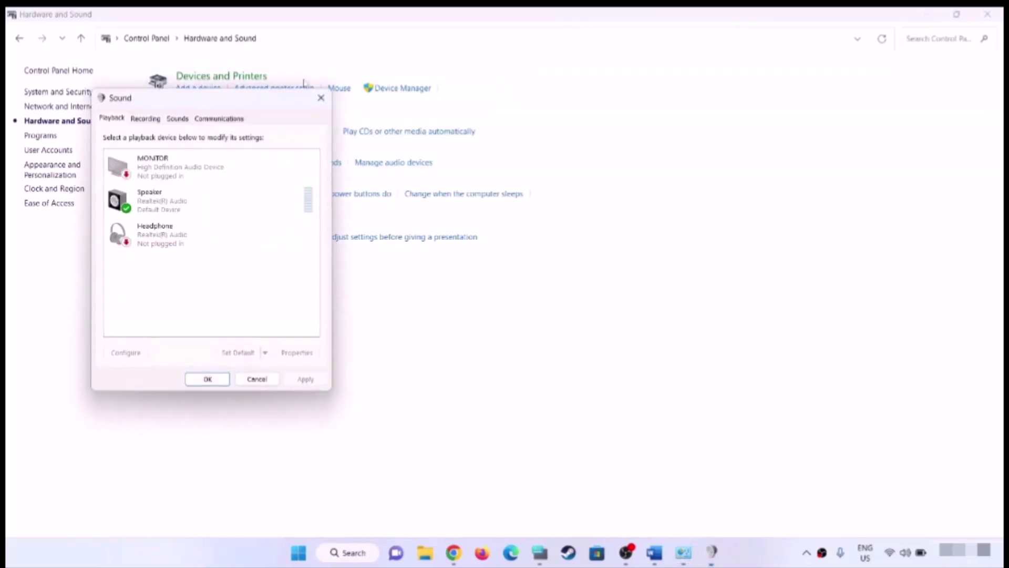
left_click_drag(214, 103, 672, 130)
- Disable the Headset Microphone recording device, confirm with OK, and close Control Panel
left_click(603, 148)
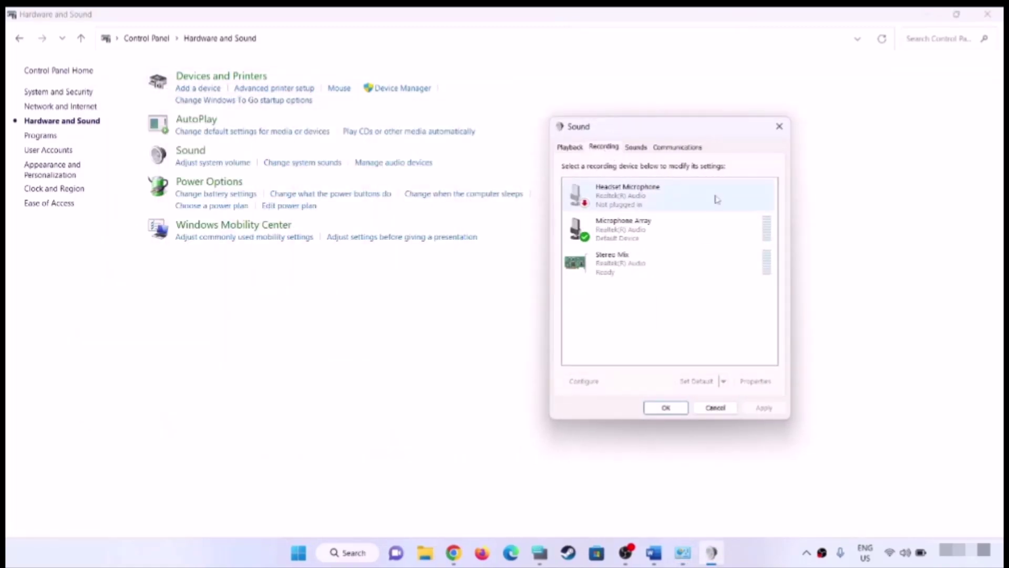
left_click(654, 202)
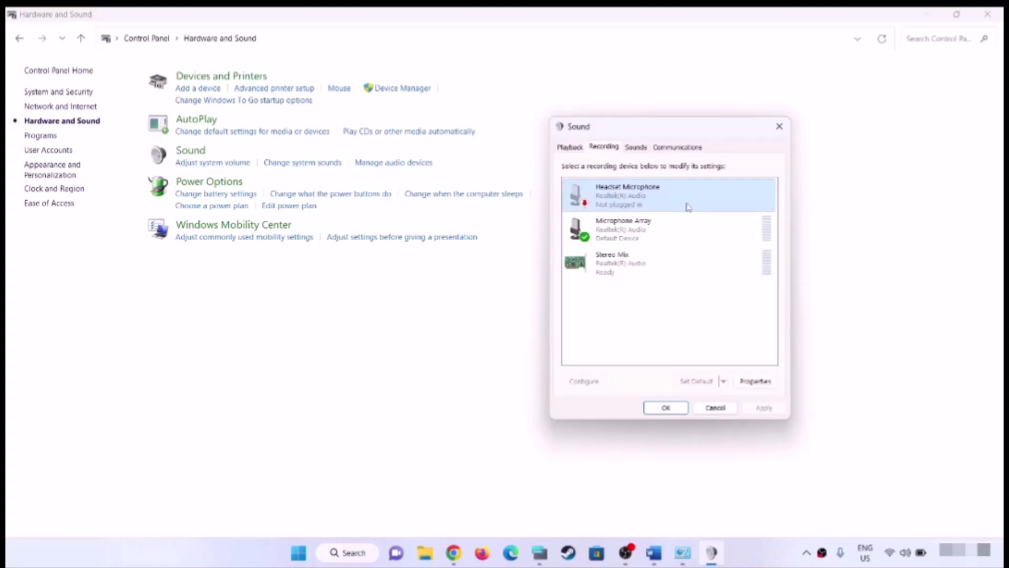
right_click(661, 201)
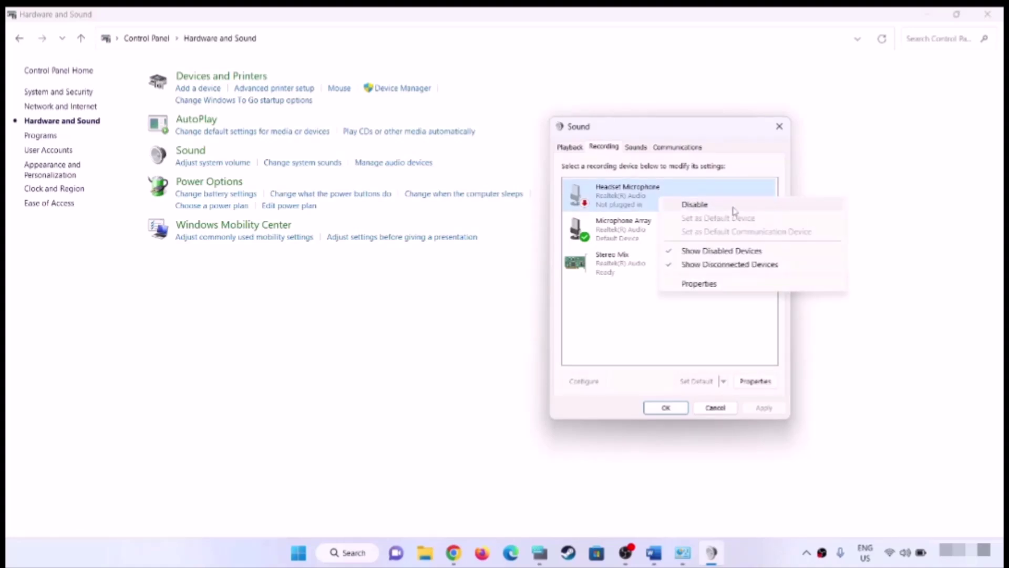
left_click(734, 207)
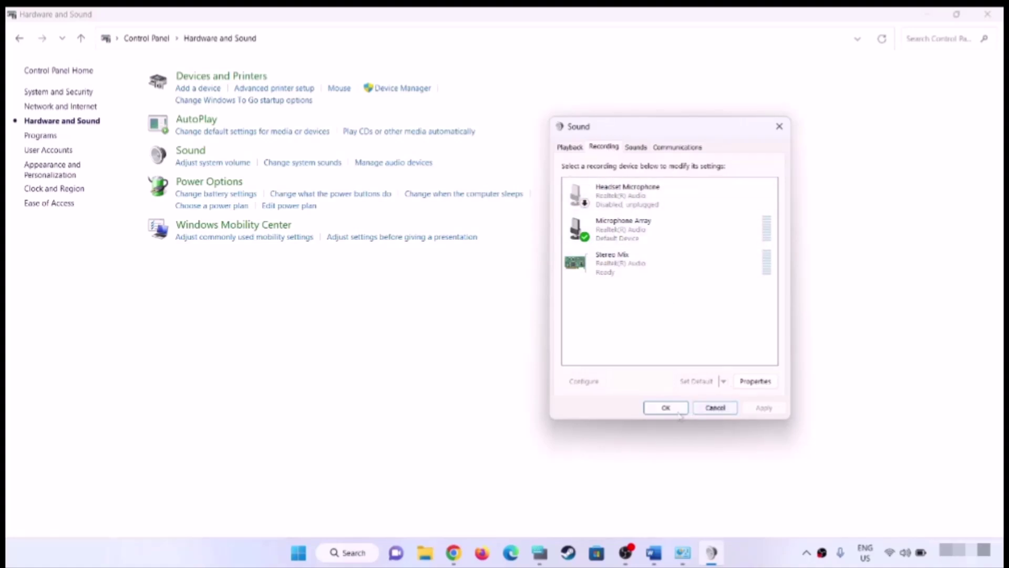
left_click(665, 407)
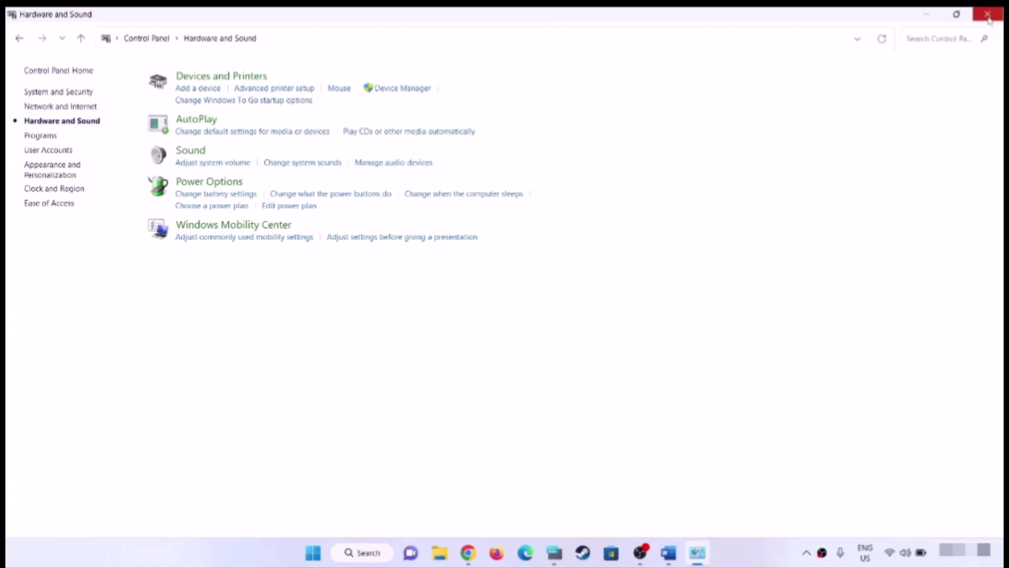
left_click(988, 14)
- Scroll the guide to the Step 4 sample-rate heading, then open Start search
scroll(534, 303, "down", 4)
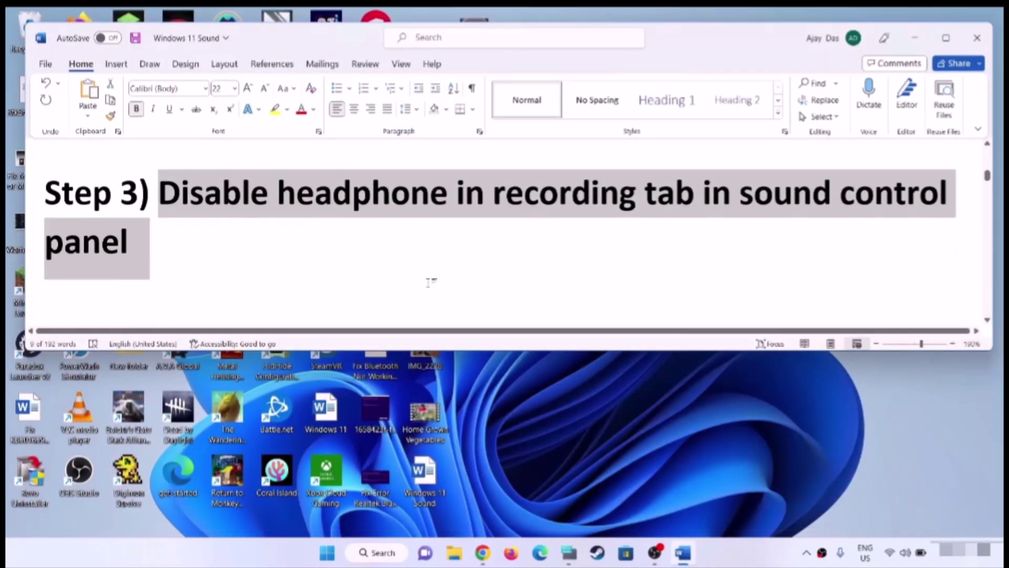
left_click_drag(159, 224, 742, 231)
key("ctrl+c")
left_click(153, 283)
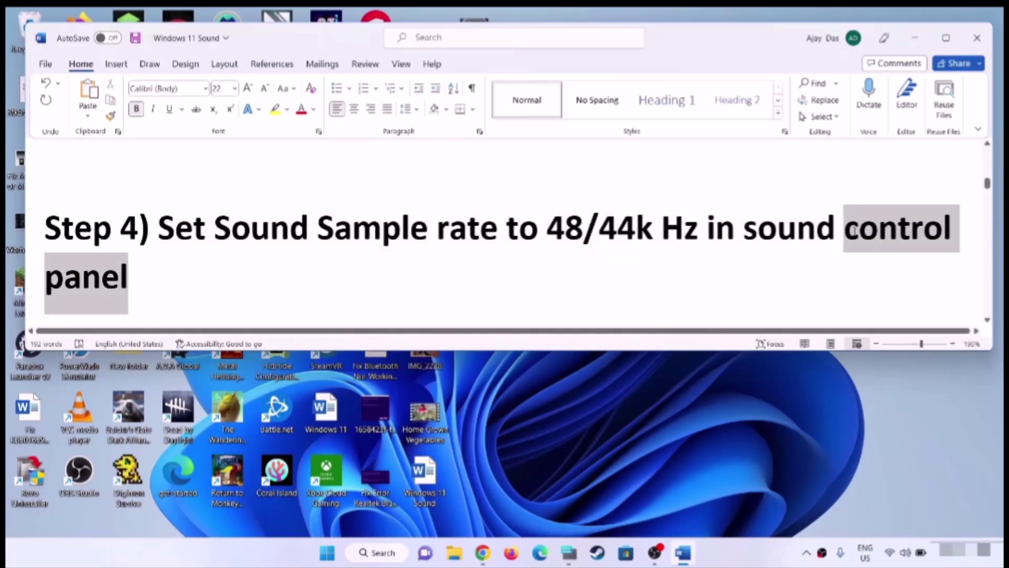
left_click(328, 553)
- Reach Control Panel's Sound dialog and open Properties for the Speaker playback device
key("ctrl+v")
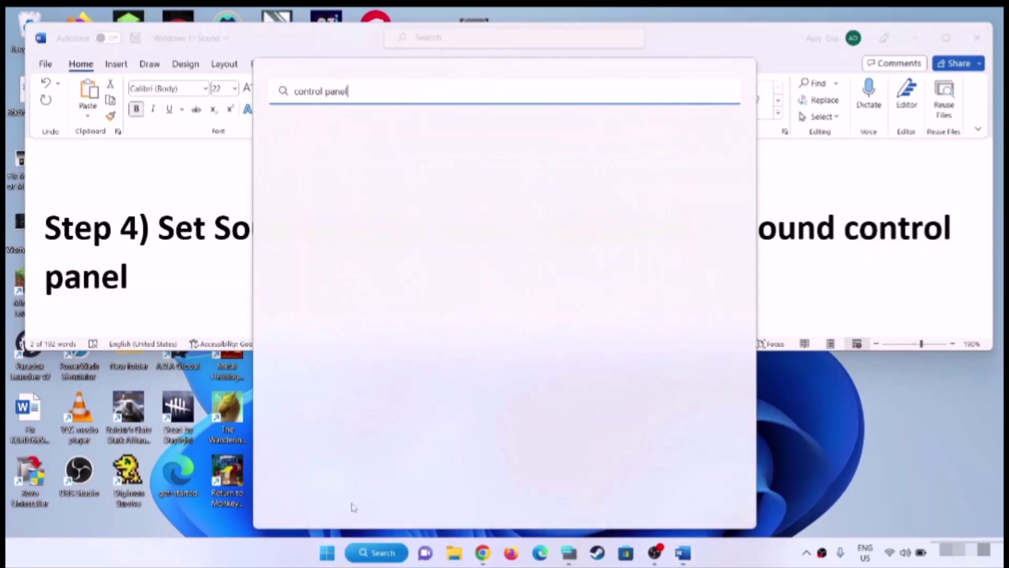
left_click(348, 196)
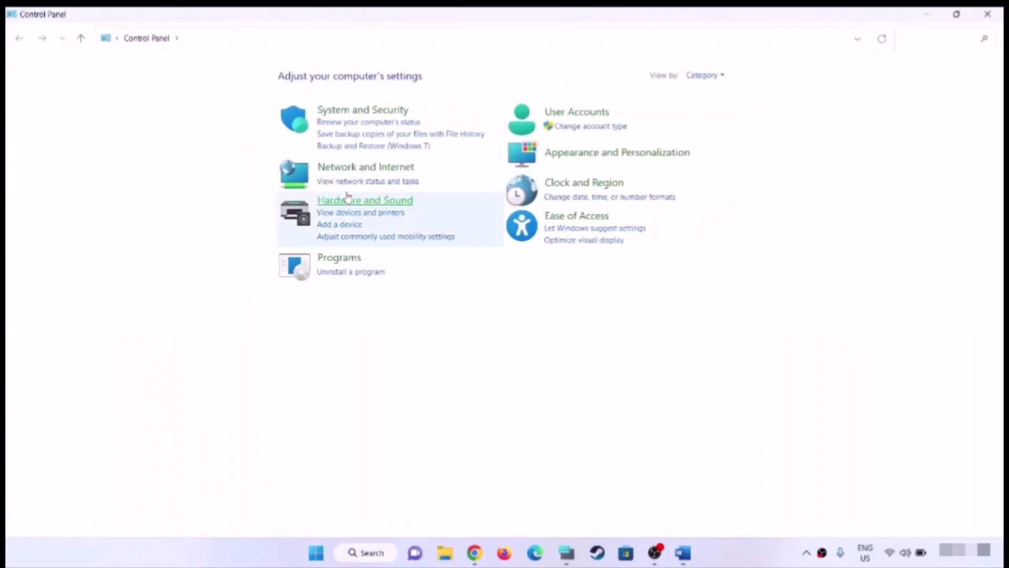
left_click(352, 202)
left_click(192, 152)
left_click_drag(227, 113, 657, 161)
left_click(604, 270)
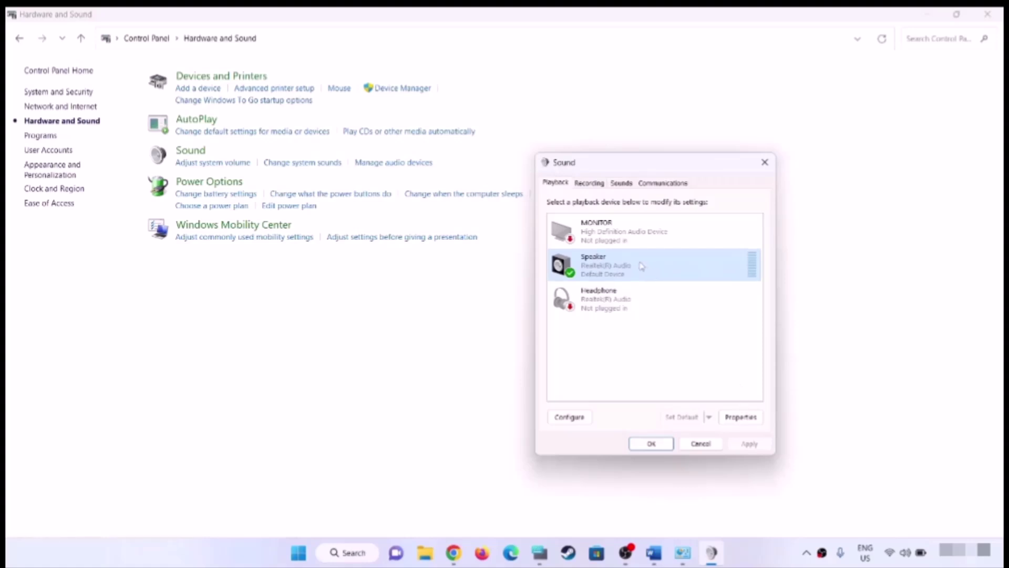
right_click(613, 266)
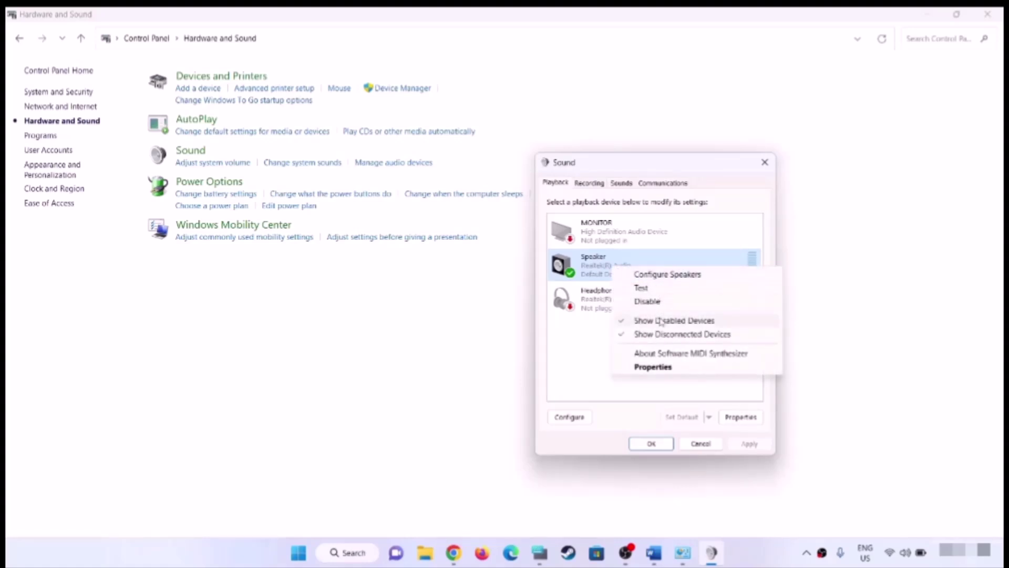
left_click(563, 346)
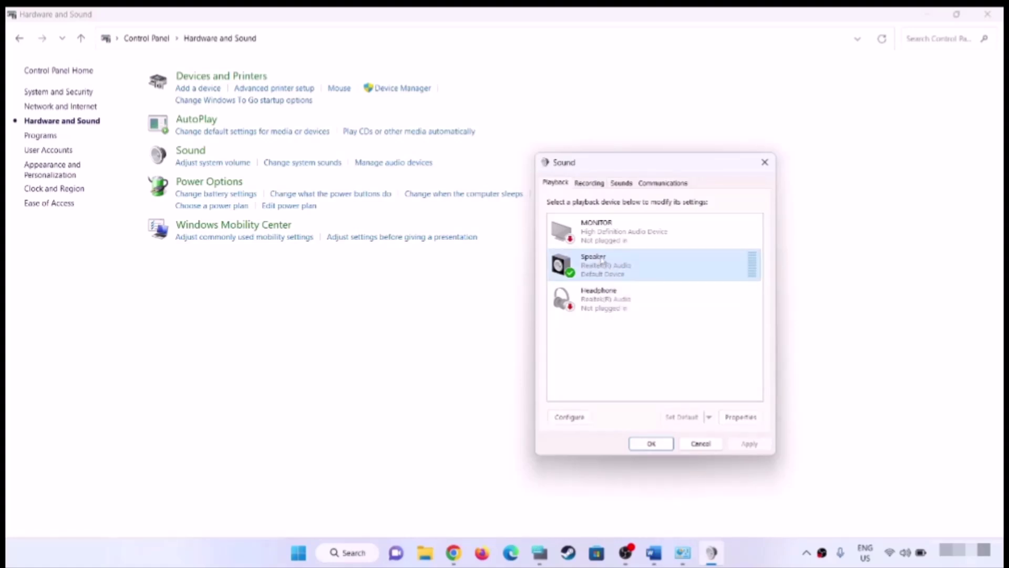
left_click(741, 417)
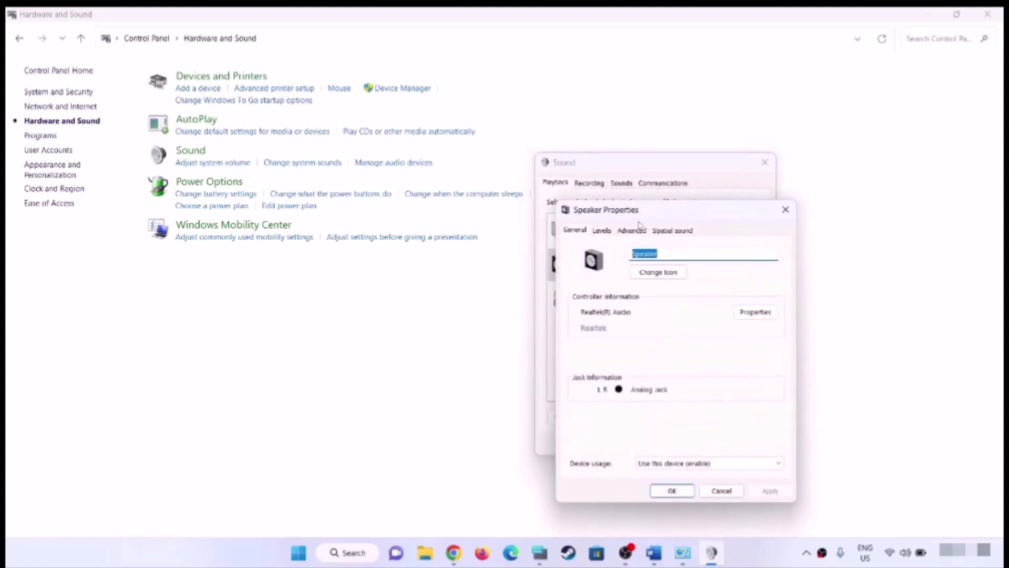
- Keep the Speaker default format at 24 bit, 48000 Hz (Studio Quality) and OK both dialogs
left_click_drag(678, 217, 634, 144)
left_click(589, 158)
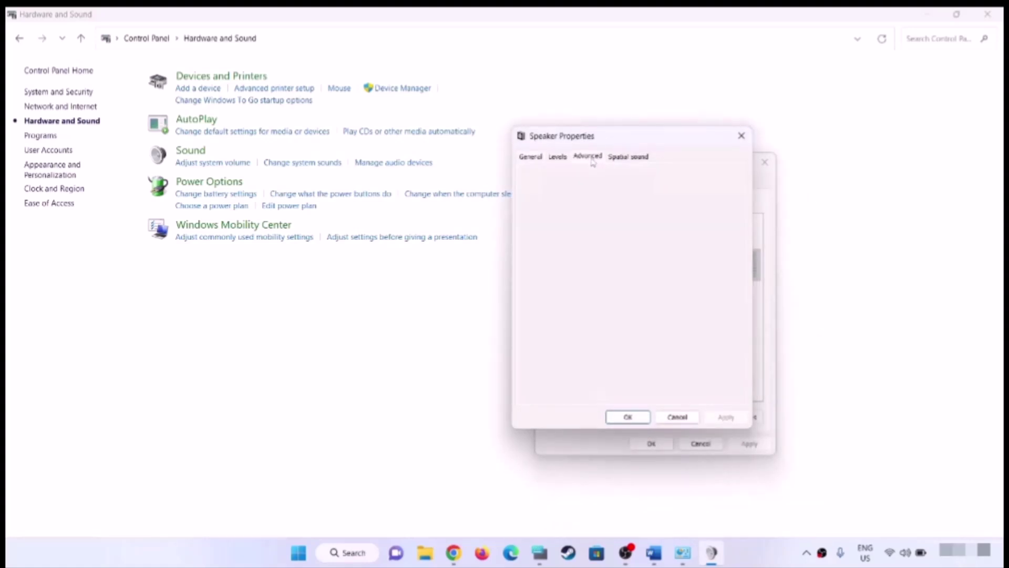
left_click(631, 217)
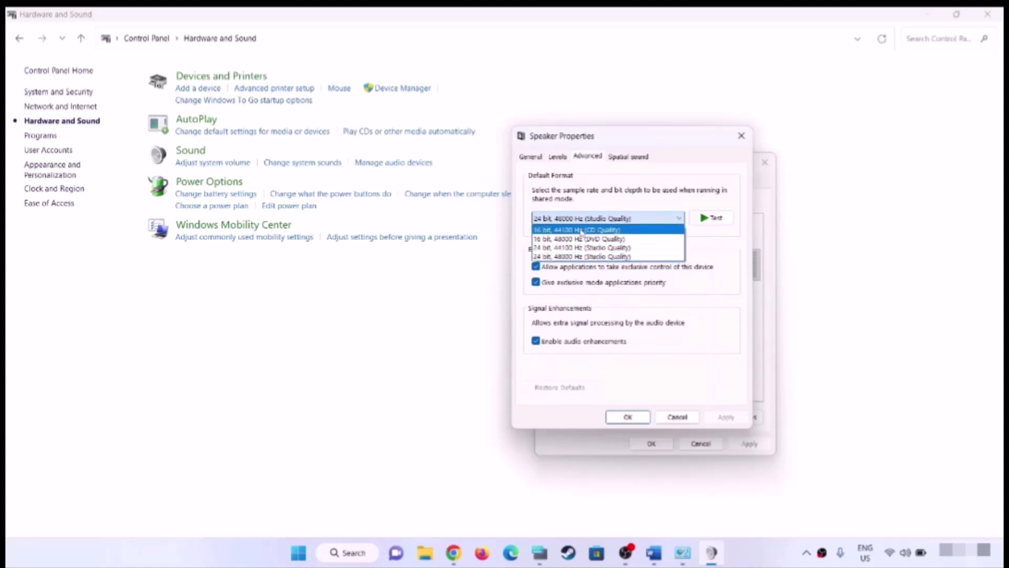
left_click(582, 256)
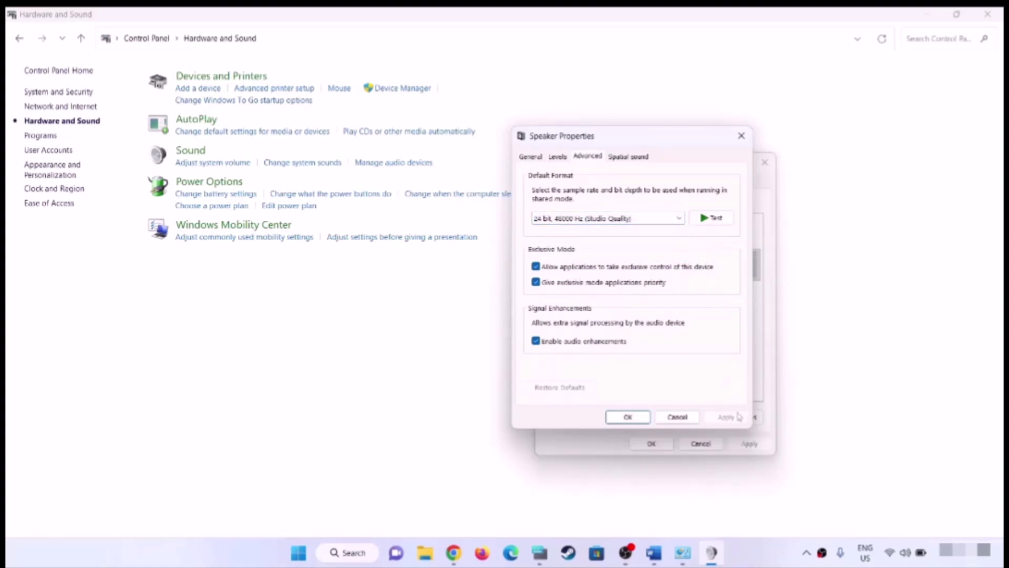
left_click(629, 417)
left_click(651, 443)
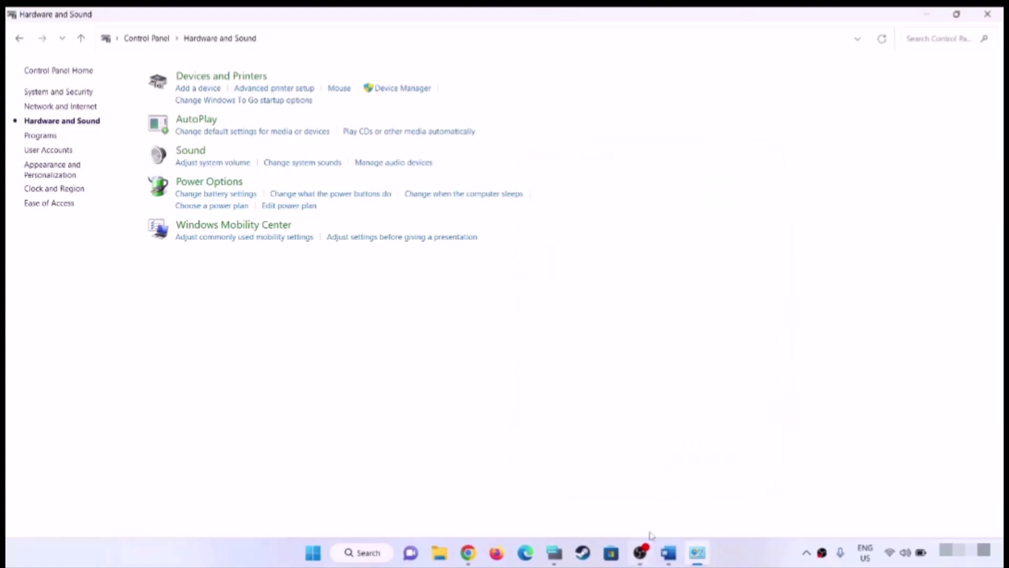
- Review Step 5 on disconnecting controllers and USB dongles, then Step 6 Turn off Spatial Sound
left_click(669, 552)
scroll(473, 234, "down", 3)
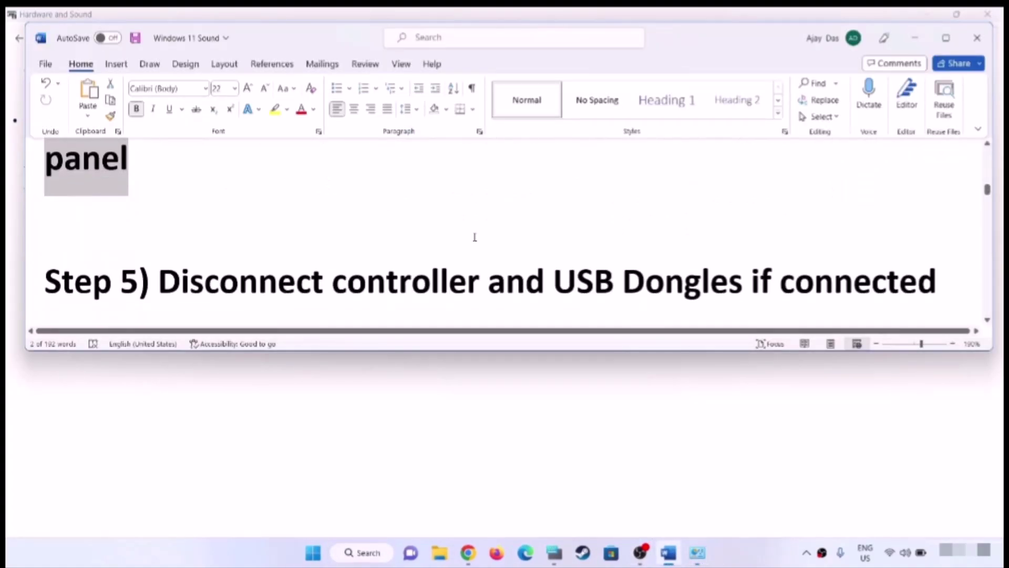
left_click_drag(180, 221, 415, 236)
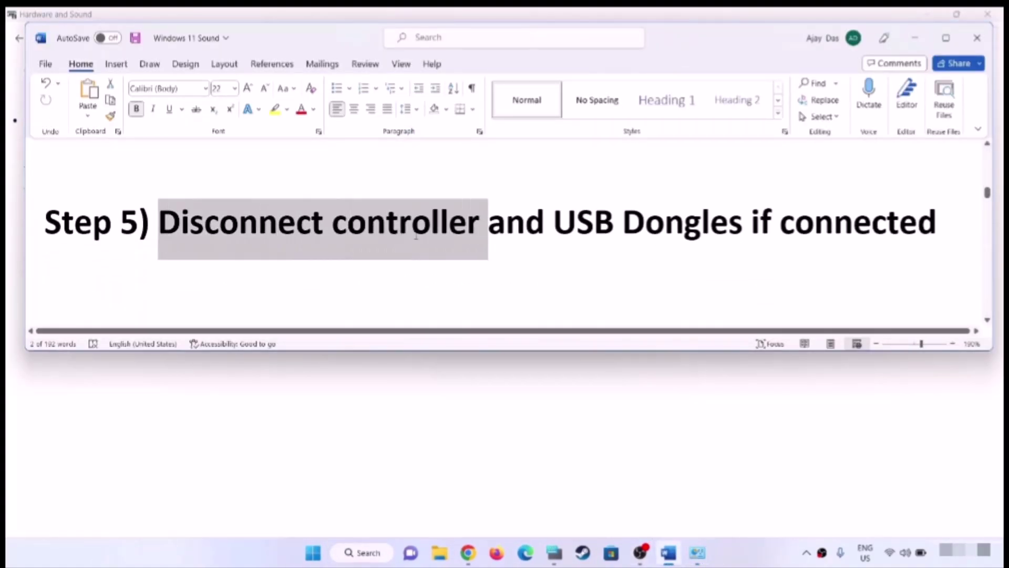
left_click(396, 266)
left_click_drag(159, 224, 488, 231)
left_click(575, 238)
left_click_drag(556, 226, 750, 227)
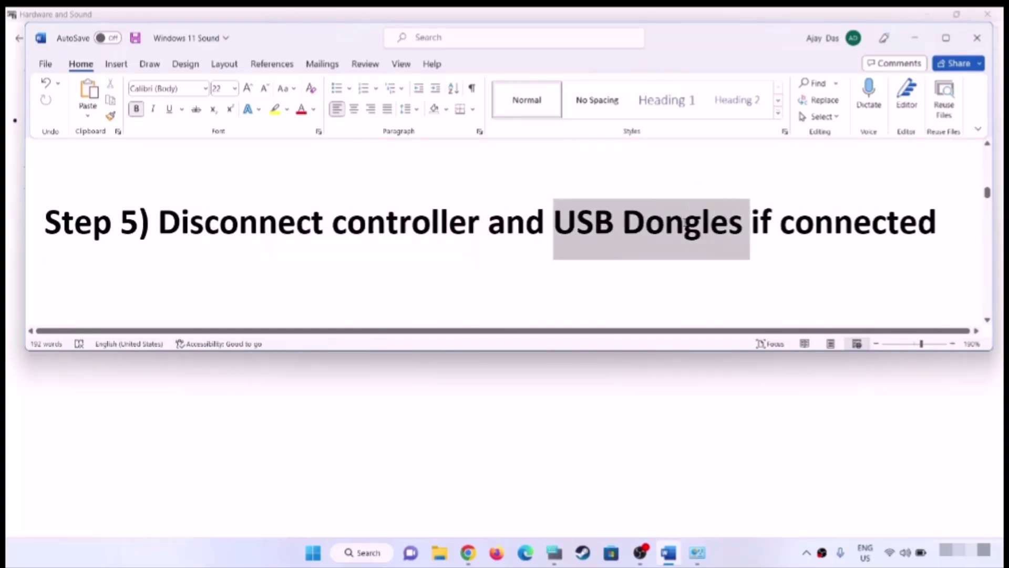
left_click_drag(161, 227, 904, 242)
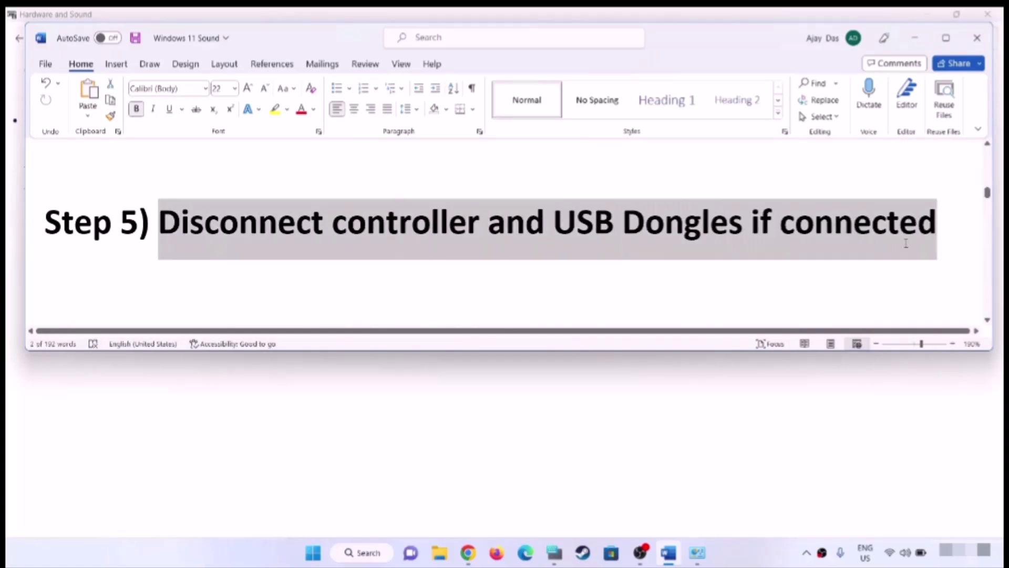
left_click(277, 226)
scroll(388, 262, "down", 3)
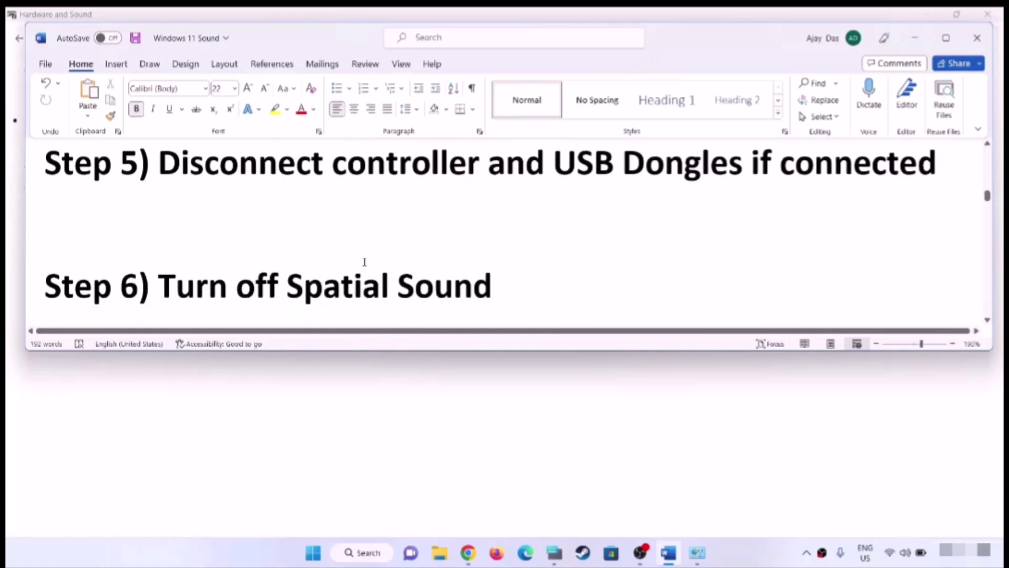
left_click_drag(159, 227, 483, 233)
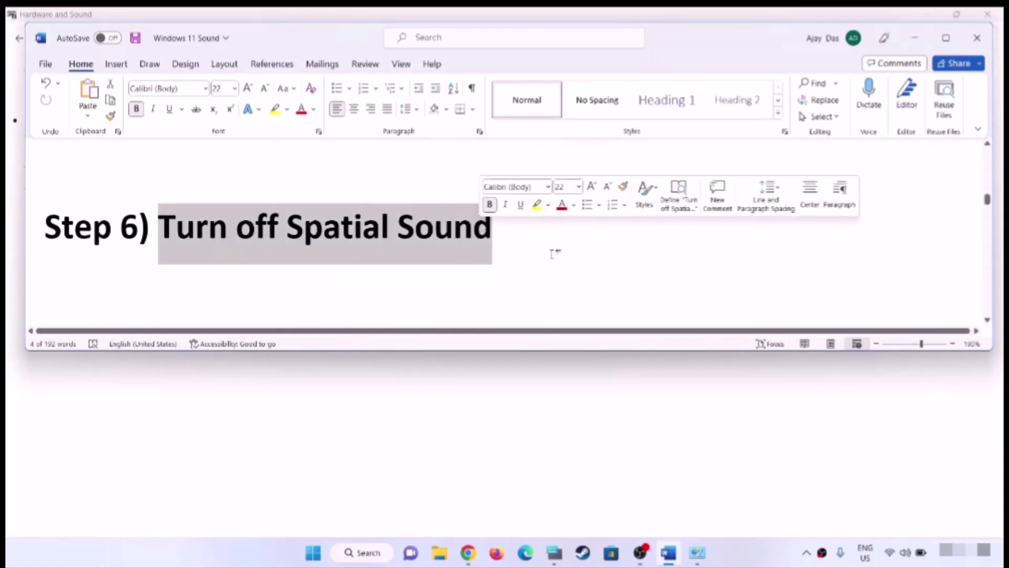
- Search 'control panel' and open Properties for the Speaker in the Sound dialog
left_click(312, 553)
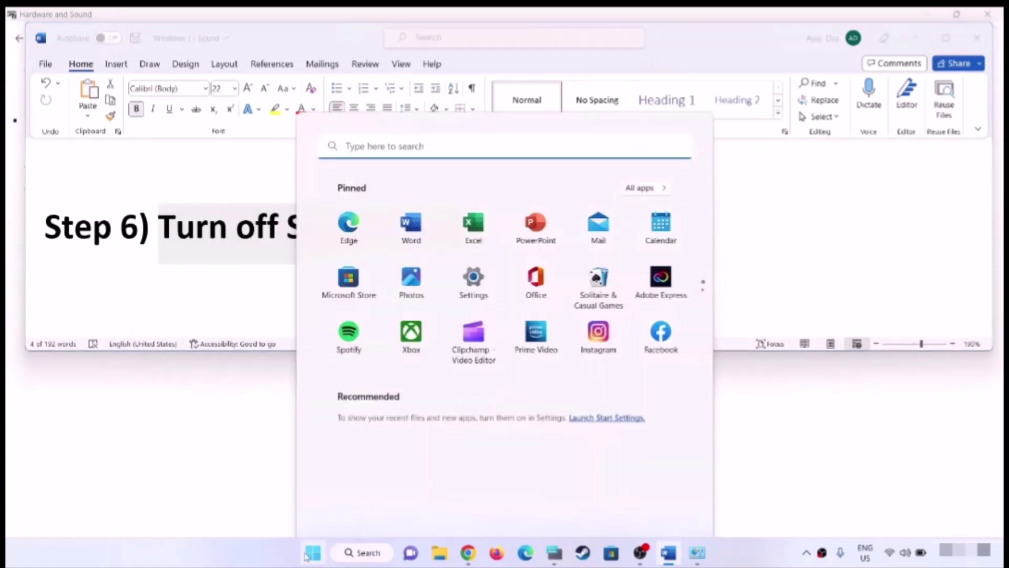
type("control panel")
left_click(338, 192)
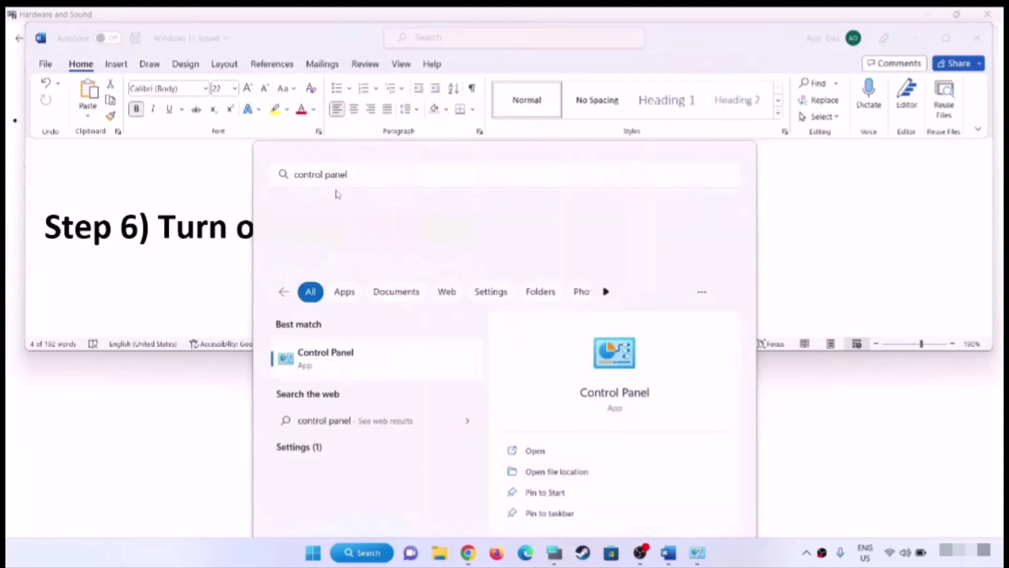
left_click(347, 204)
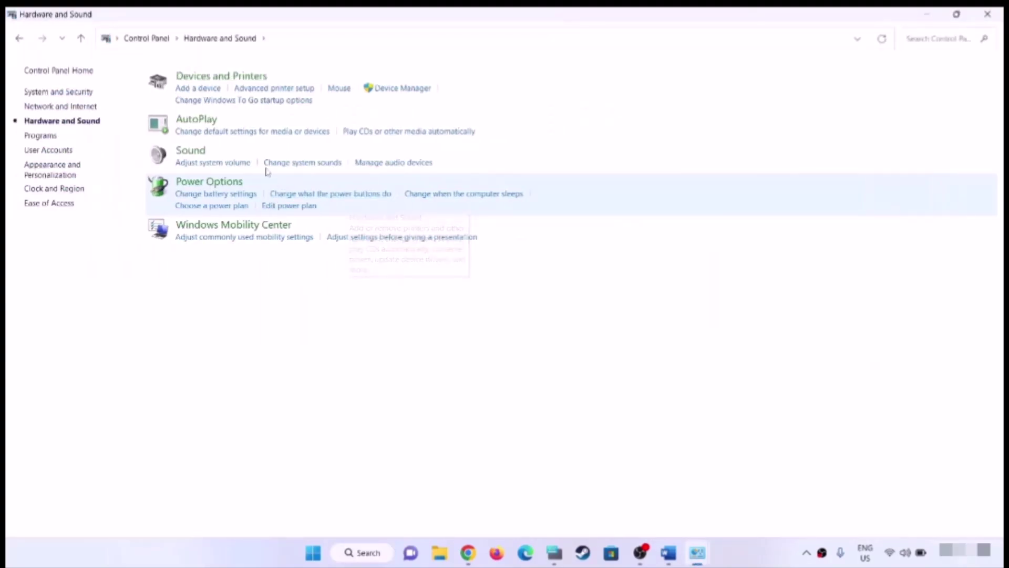
left_click(190, 150)
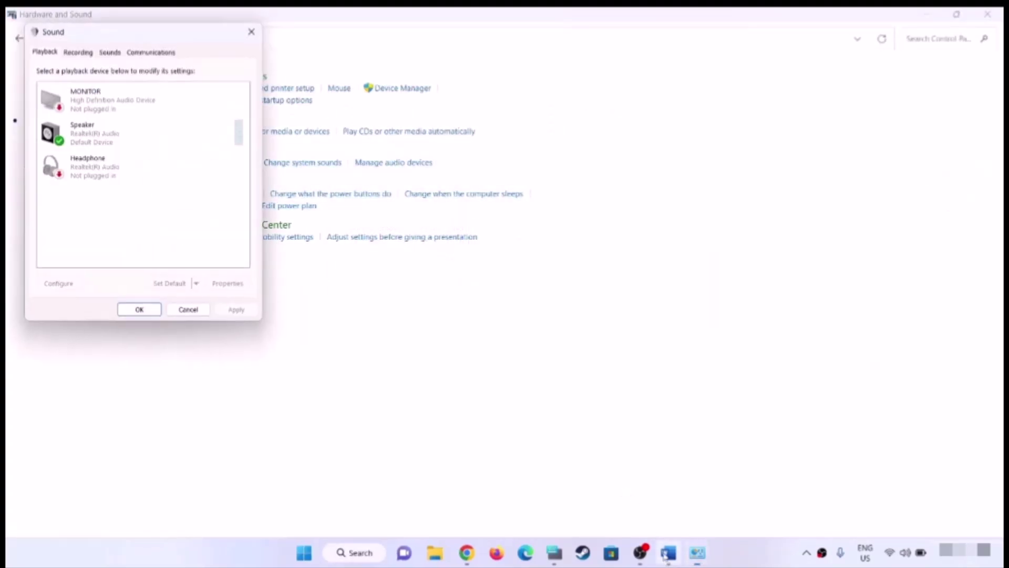
left_click_drag(162, 40, 520, 116)
left_click(468, 210)
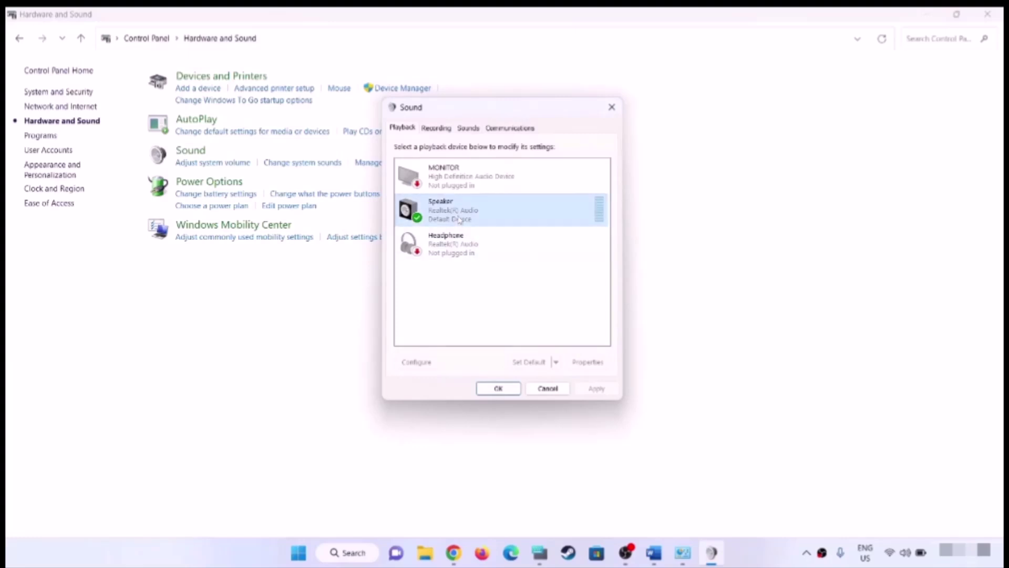
left_click(588, 362)
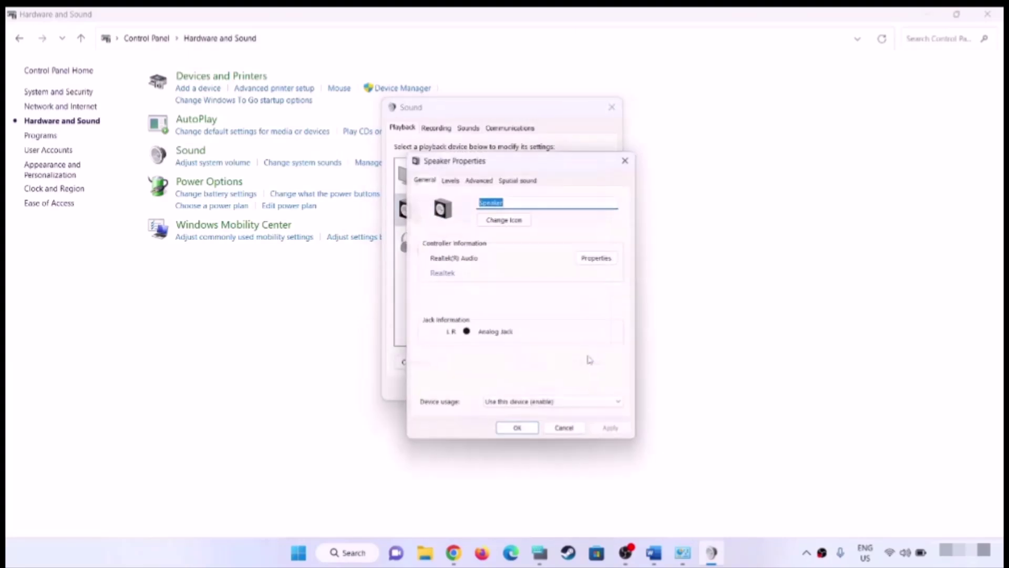
- Leave the Speaker's spatial sound format Off, OK both dialogs, and return to Word
left_click(513, 176)
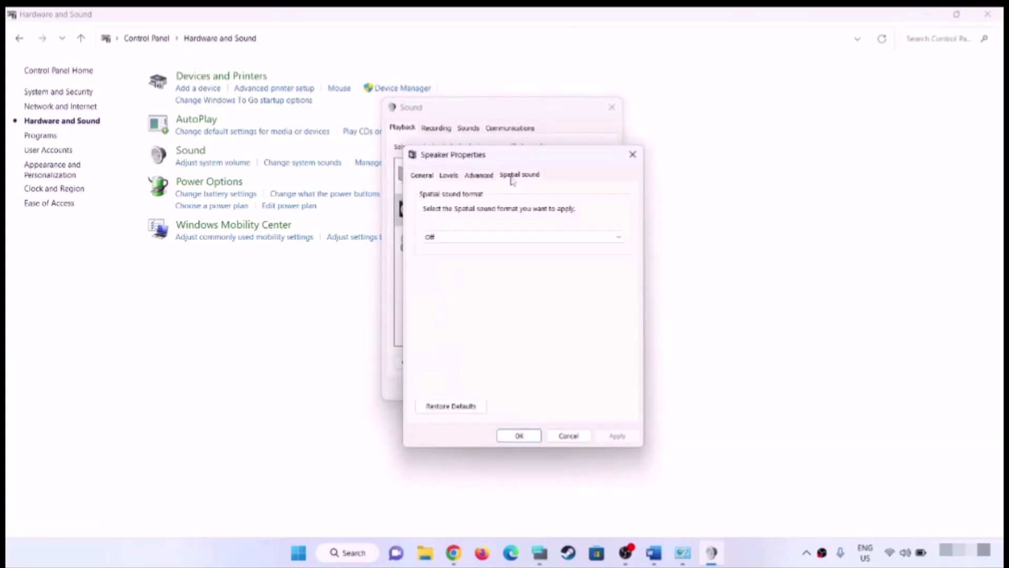
left_click(492, 238)
left_click(435, 252)
left_click(519, 436)
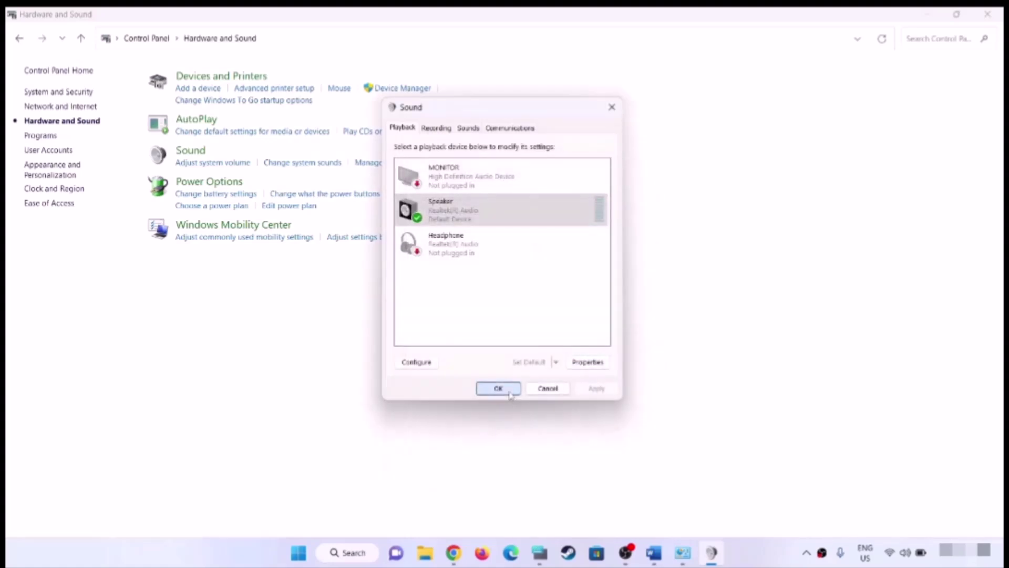
left_click(498, 389)
key("alt+Tab")
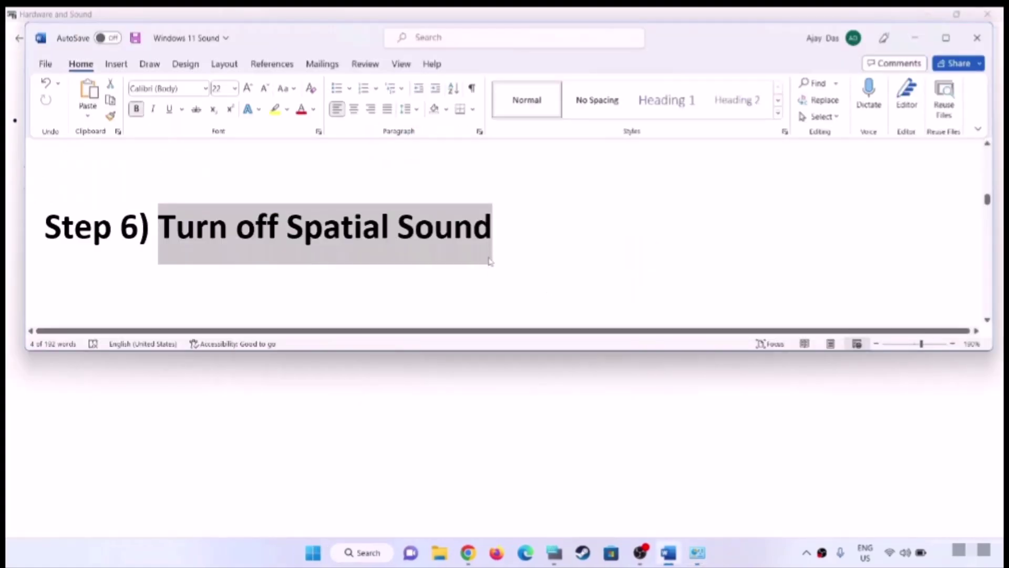
- Scroll the Word notes to Step 7 and mark the Oculus/voicemeeter devices, then return to Control Panel
scroll(493, 261, "down", 3)
scroll(275, 246, "down", 2)
left_click_drag(278, 174, 792, 224)
left_click(638, 199)
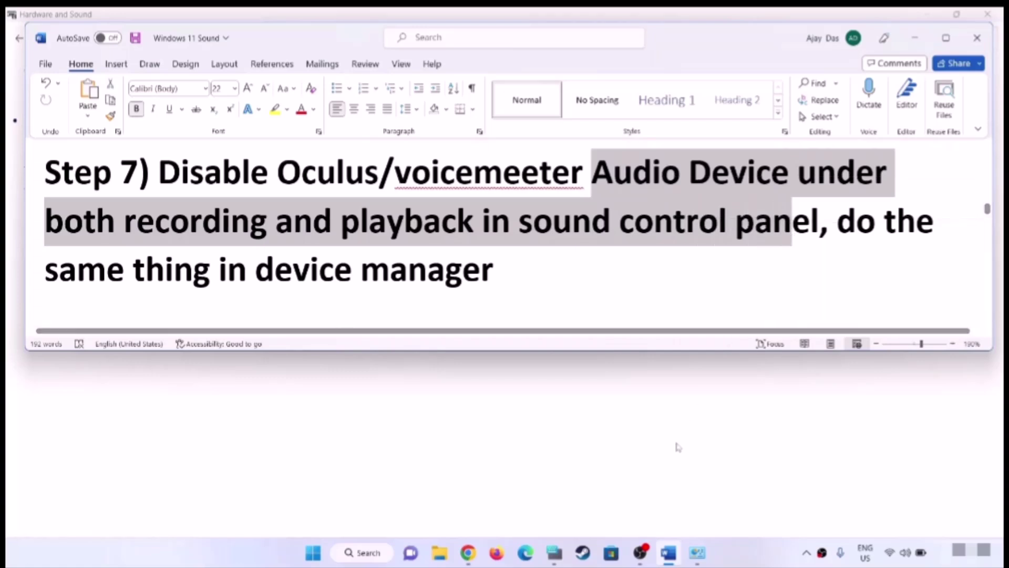
left_click(699, 553)
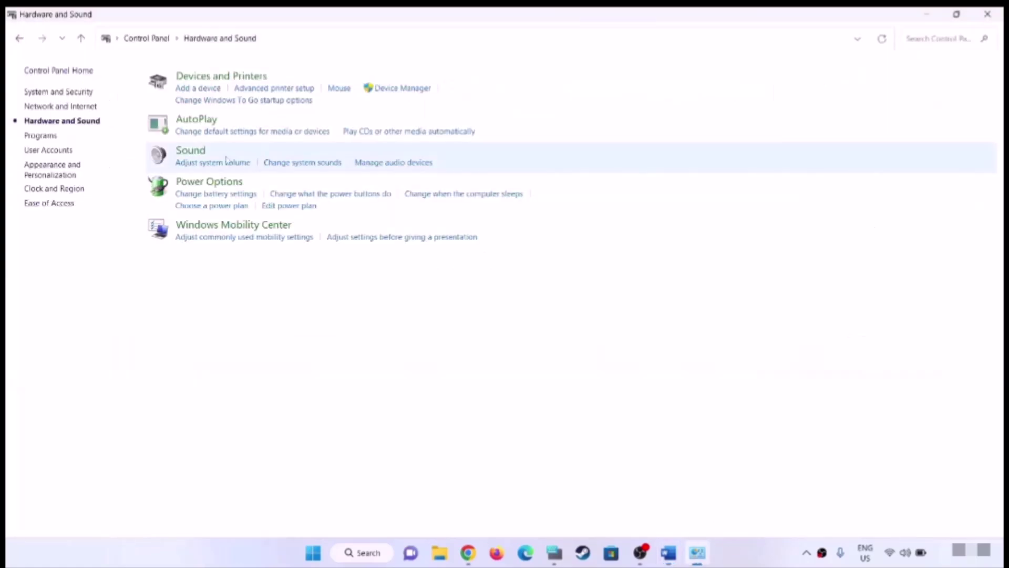
- In the Sound dialog, review the MONITOR and Headphone playback devices and their actions
left_click_drag(245, 63, 612, 109)
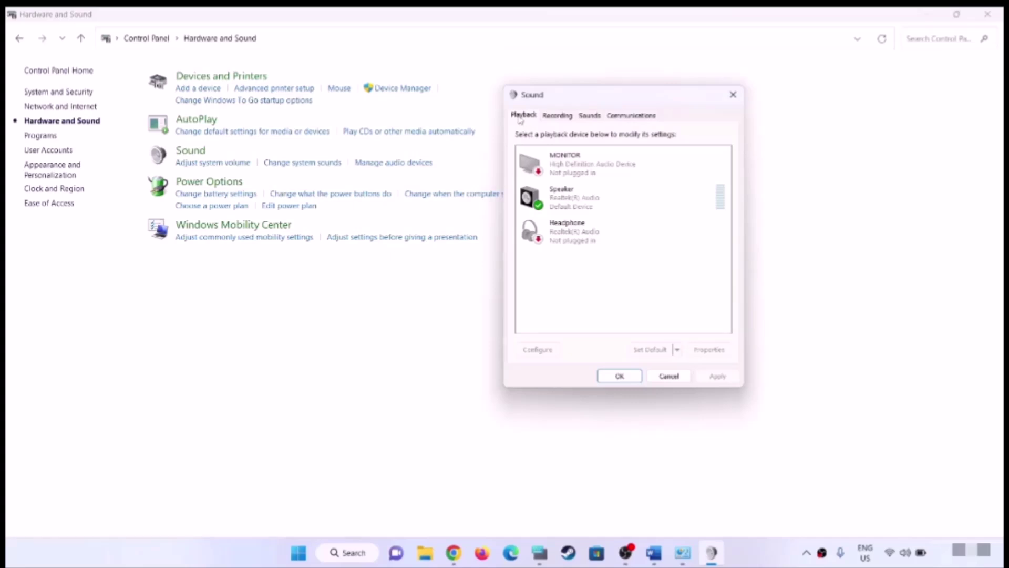
left_click(578, 168)
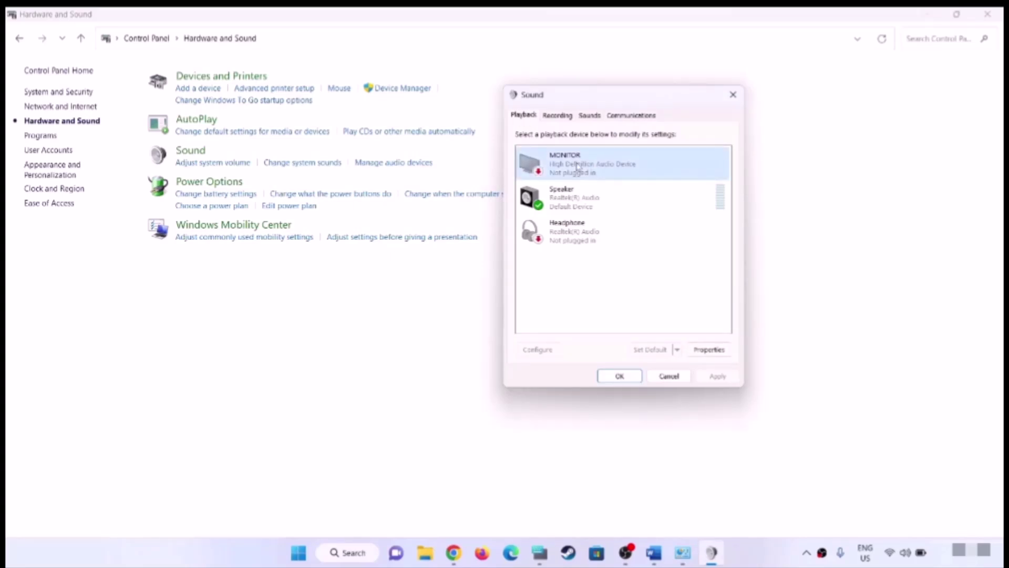
left_click(595, 240)
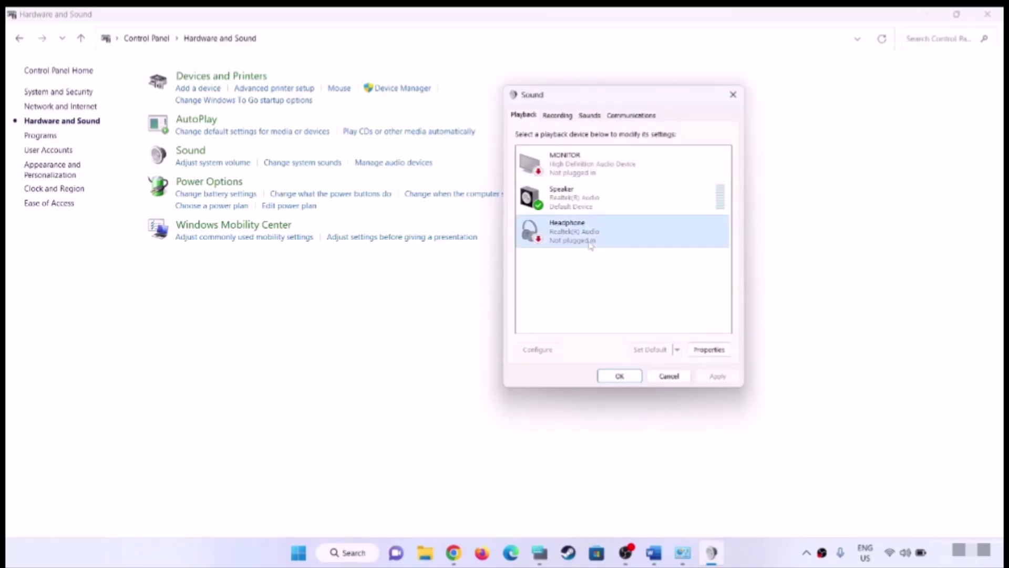
left_click(573, 162)
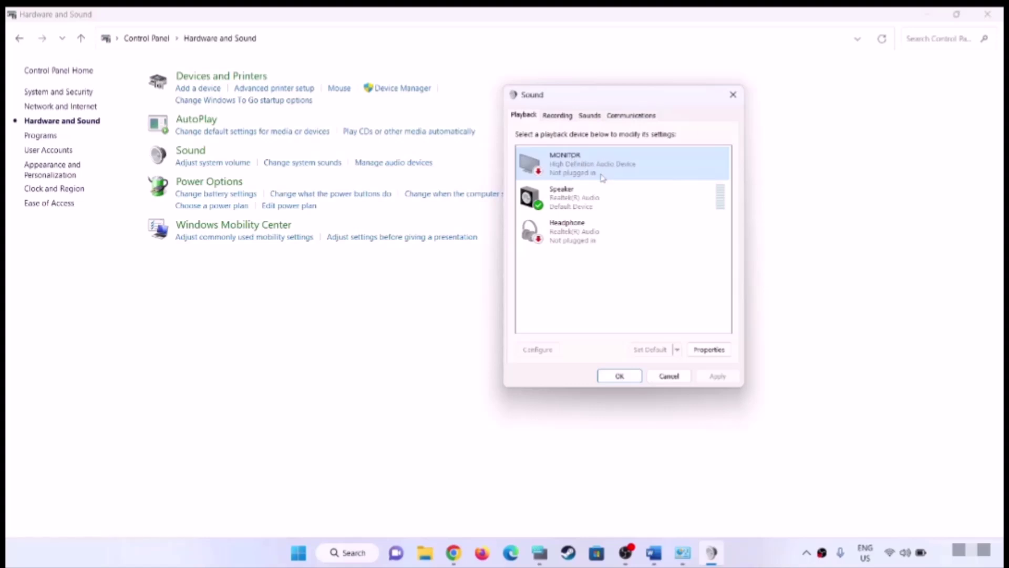
right_click(593, 168)
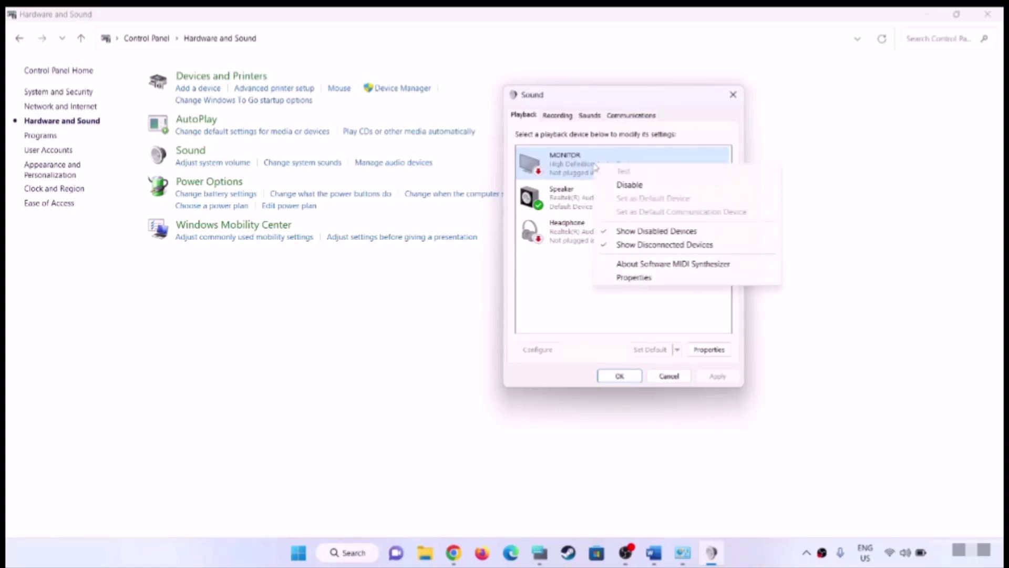
left_click(567, 246)
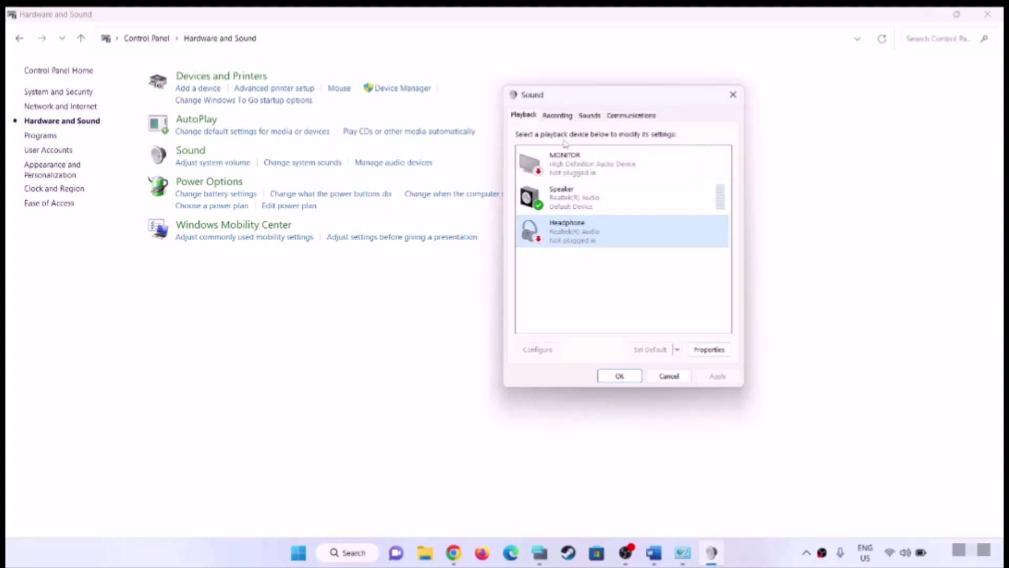
- Check the Headset Microphone under Recording devices, confirm with OK, and close Control Panel
left_click(554, 116)
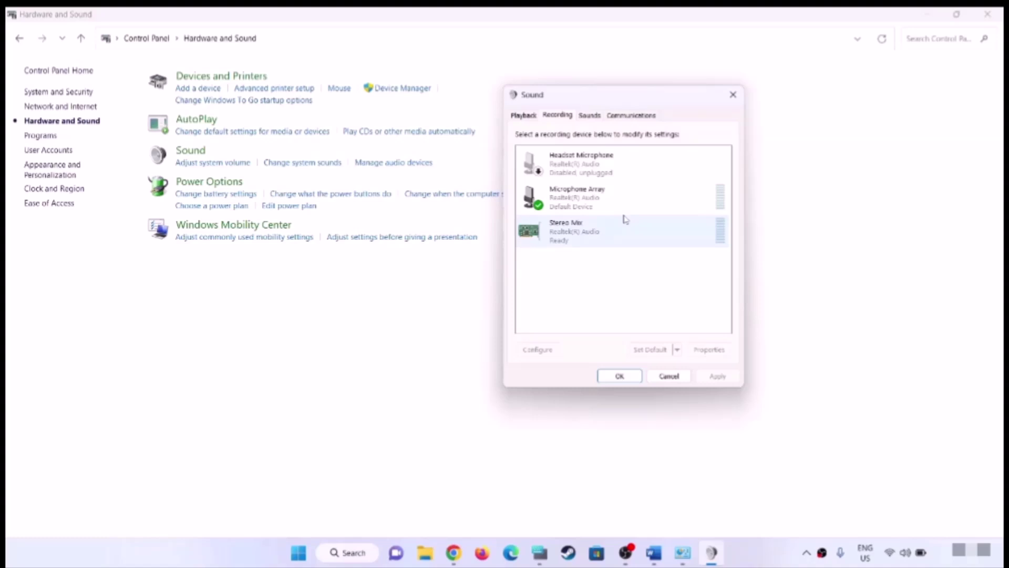
right_click(583, 173)
left_click(571, 163)
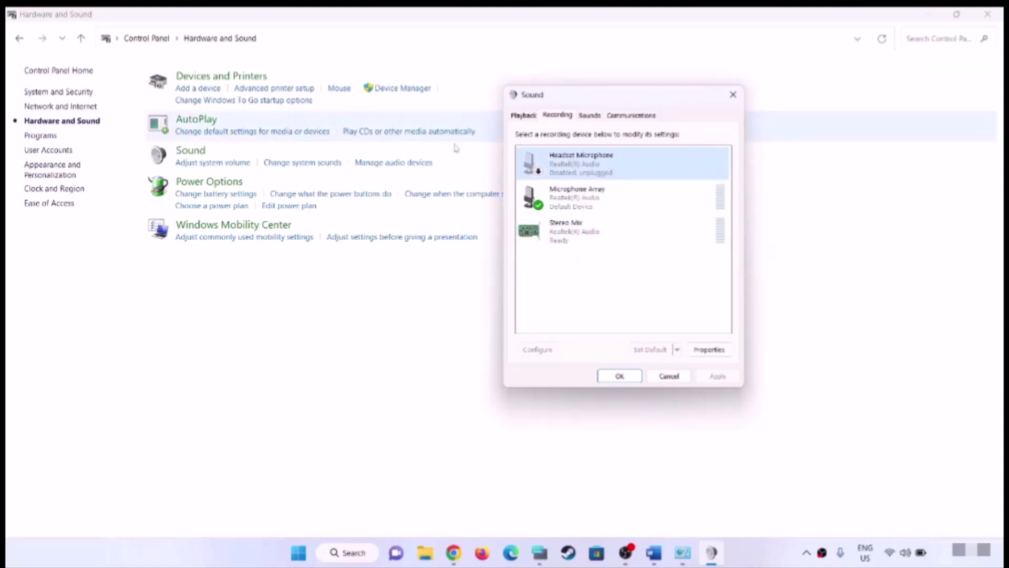
left_click(628, 374)
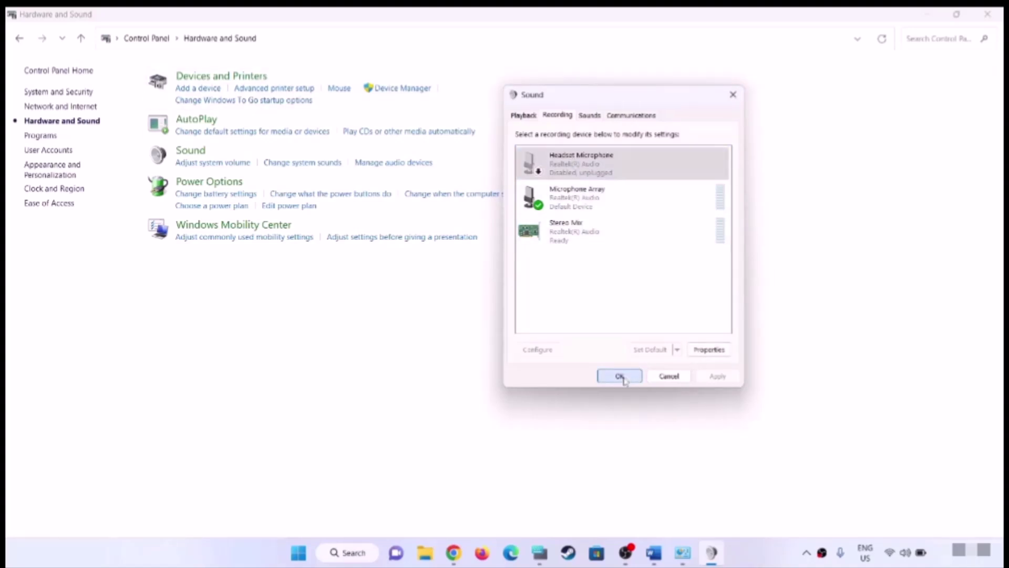
left_click(987, 14)
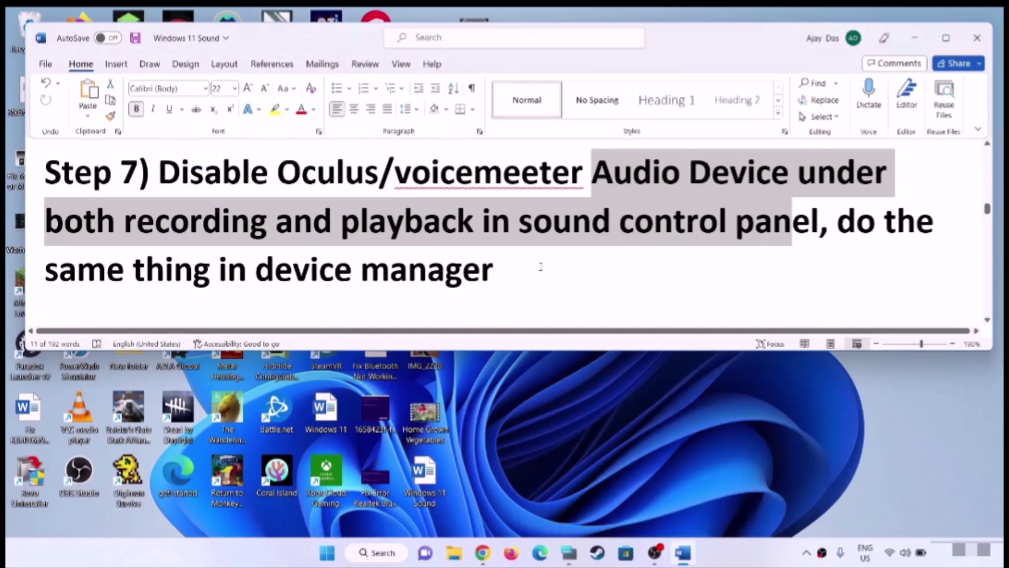
- Open Device Manager from the Start button menu and expand Sound, video and game controllers
left_click_drag(839, 221, 894, 254)
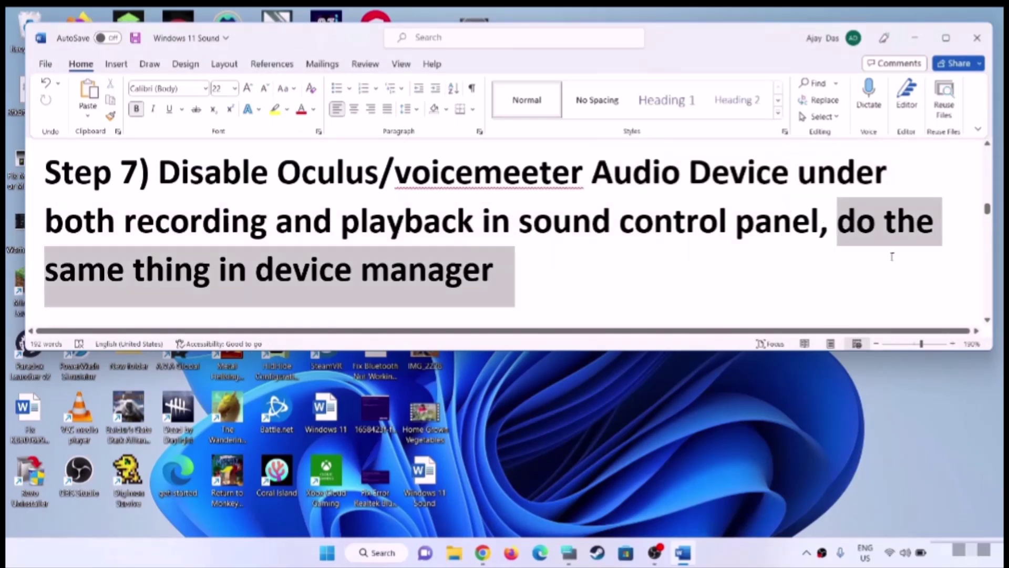
right_click(327, 552)
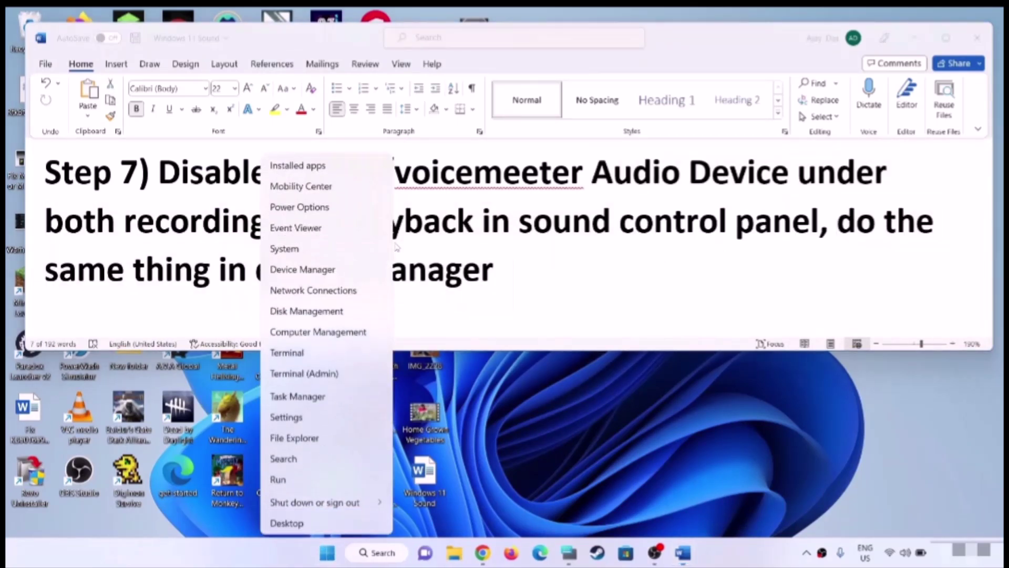
left_click(305, 268)
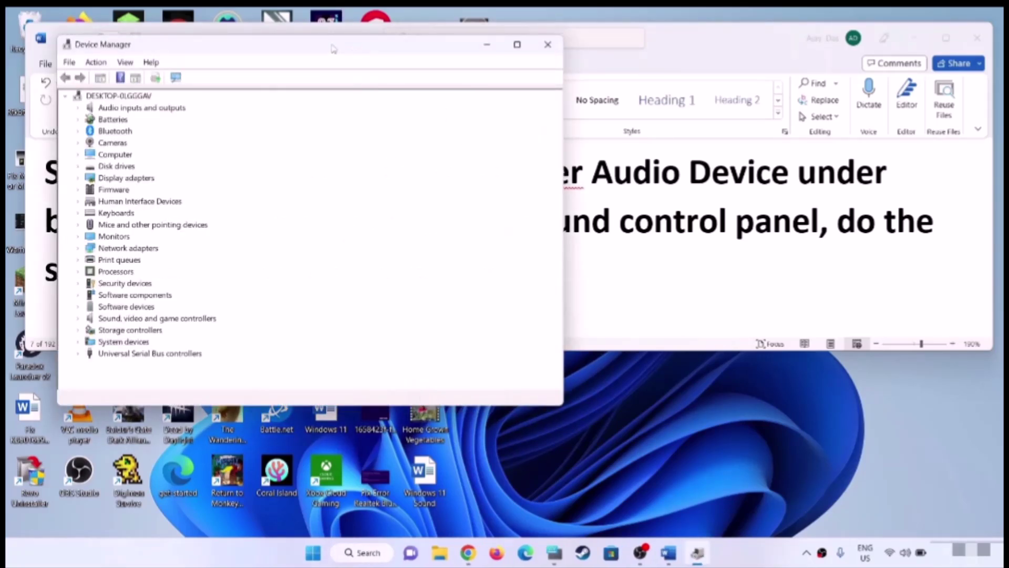
left_click_drag(333, 48, 548, 104)
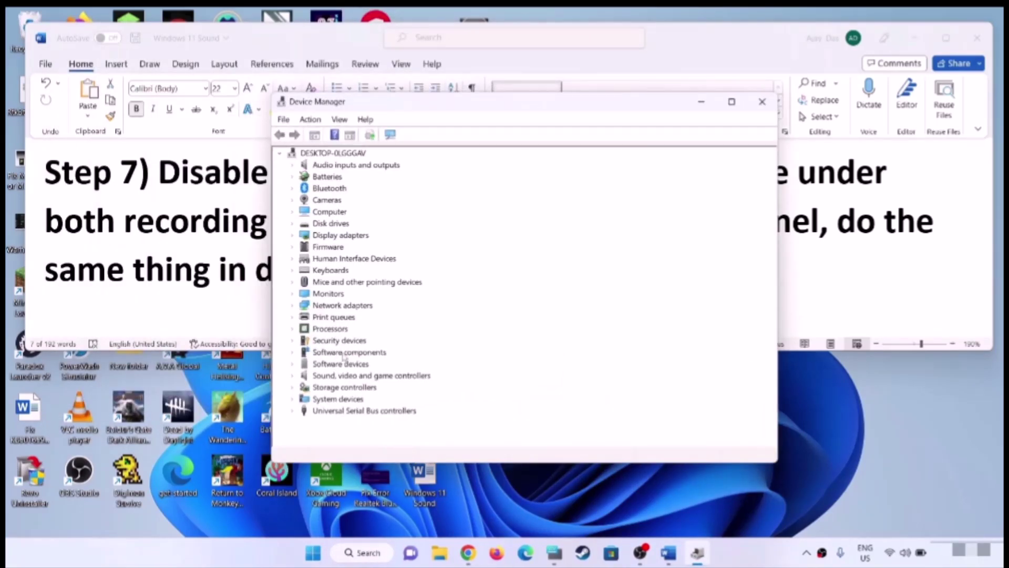
left_click(331, 376)
left_click(294, 376)
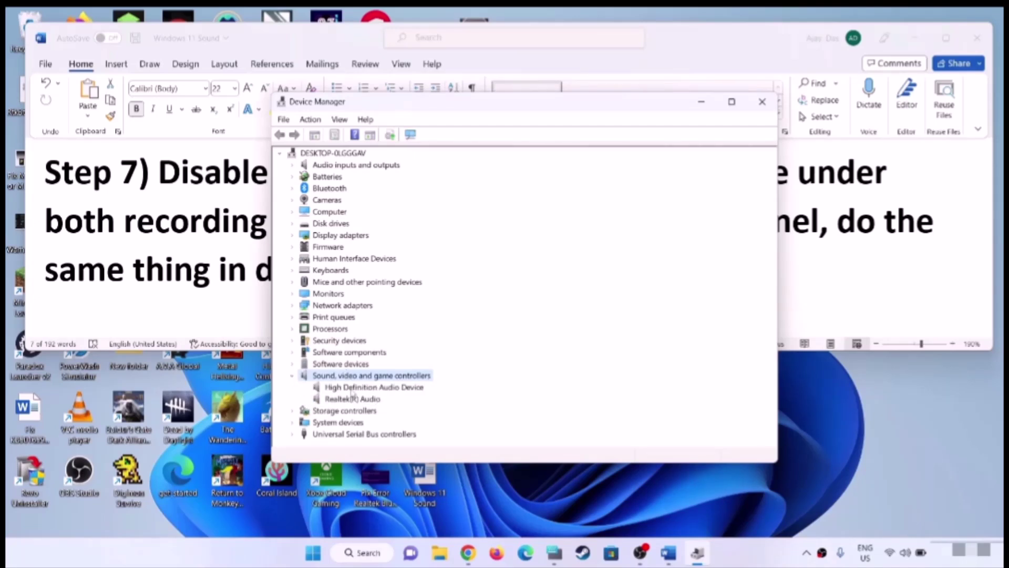
- Compare the Realtek(R) Audio entry against the Oculus/voicemeeter devices named in Step 7
left_click_drag(451, 103, 553, 52)
left_click(475, 347)
left_click(399, 271)
left_click(699, 235)
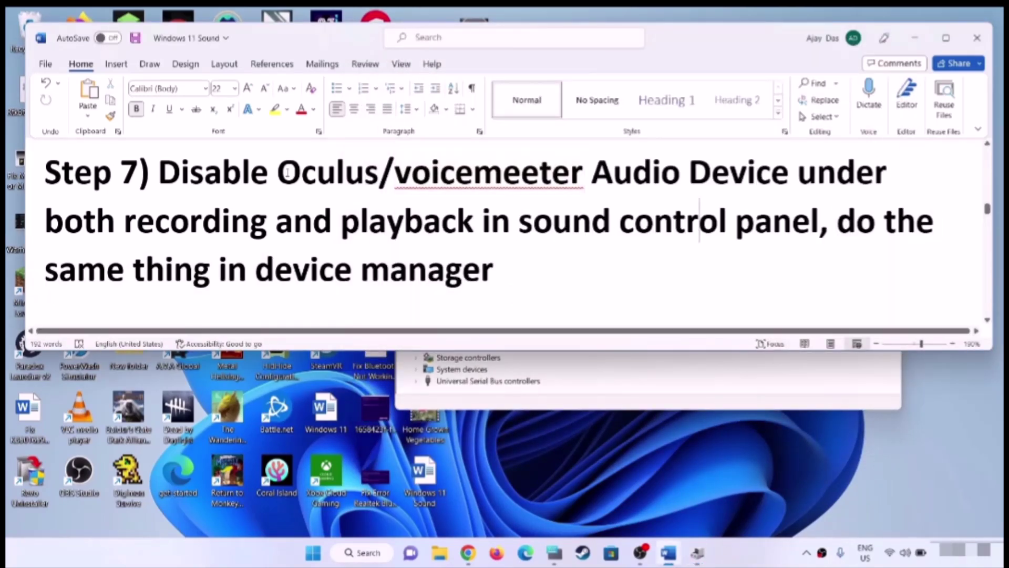
left_click_drag(278, 172, 590, 173)
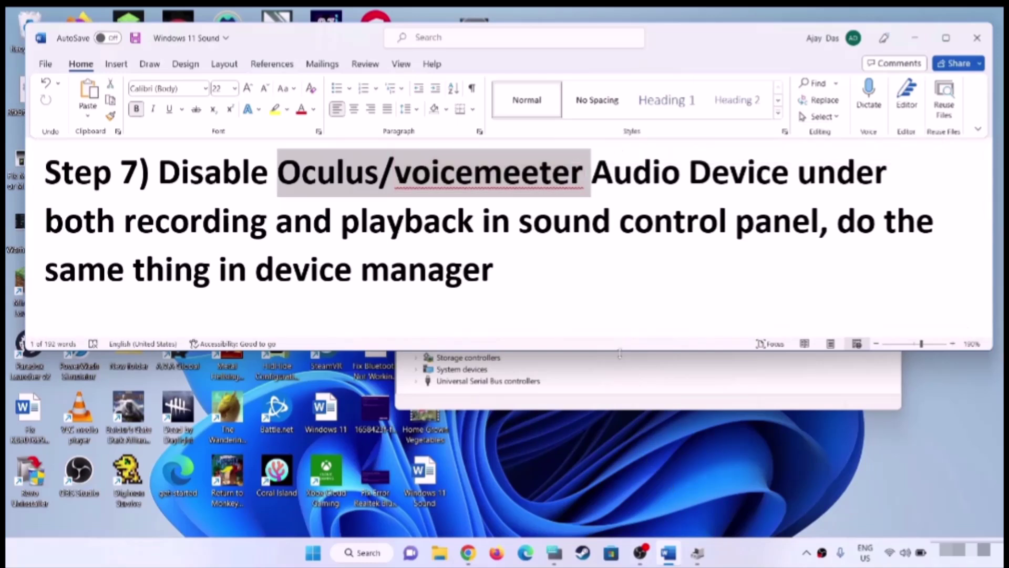
left_click(624, 380)
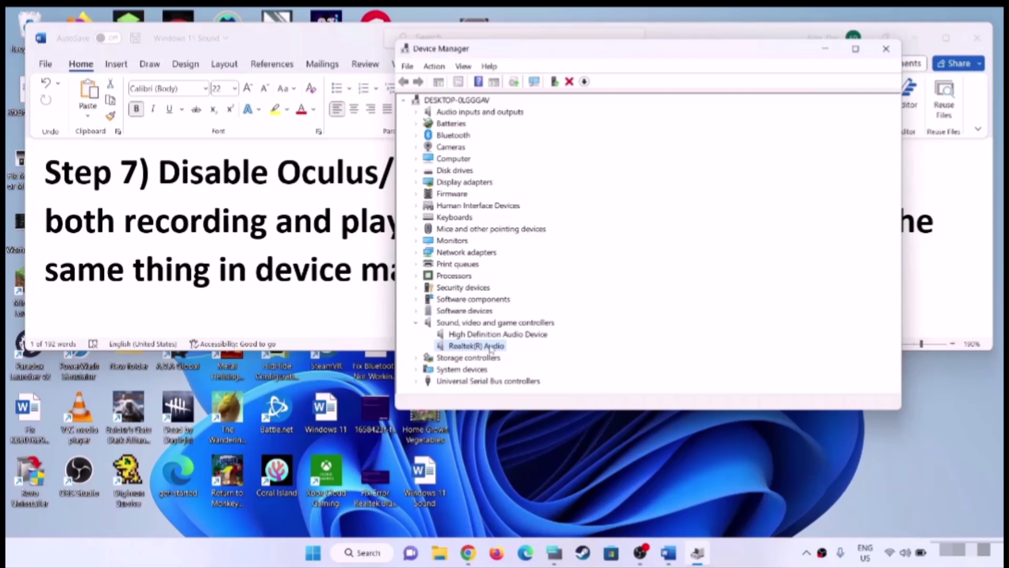
- Inspect the High Definition Audio Device's actions against the Oculus/voicemeeter notes
right_click(471, 339)
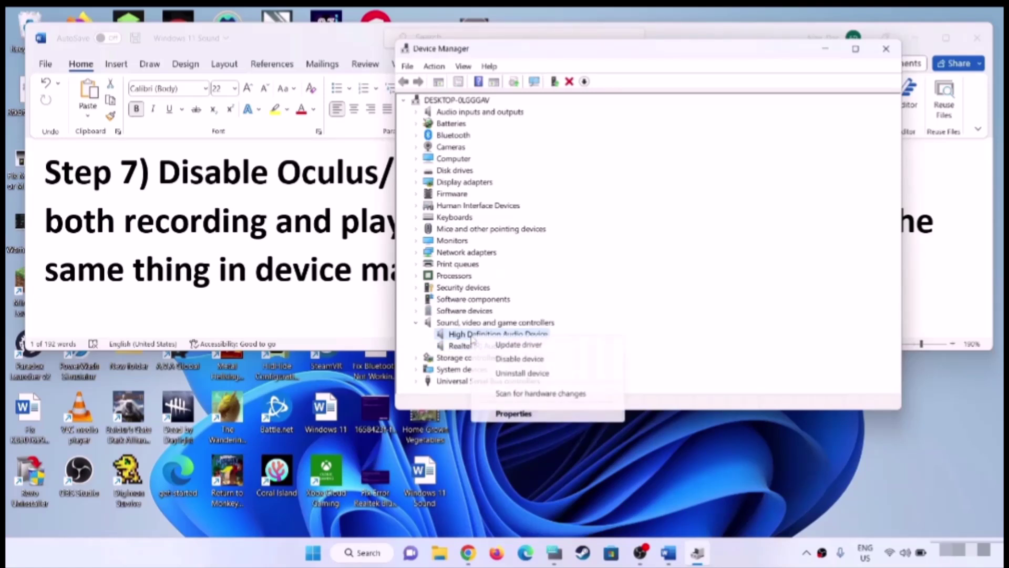
left_click(534, 360)
left_click(305, 232)
left_click_drag(277, 174, 582, 173)
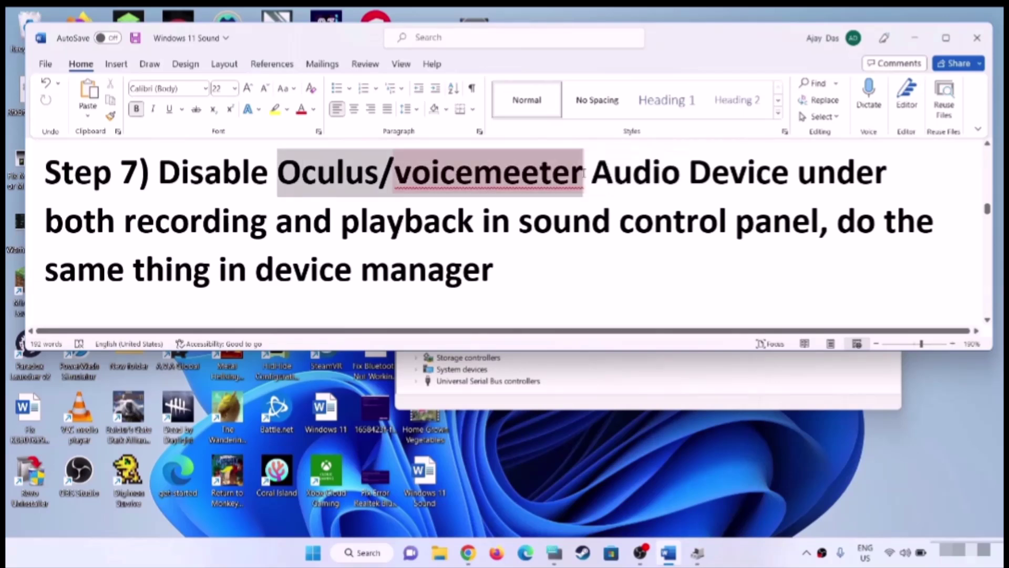
left_click(697, 553)
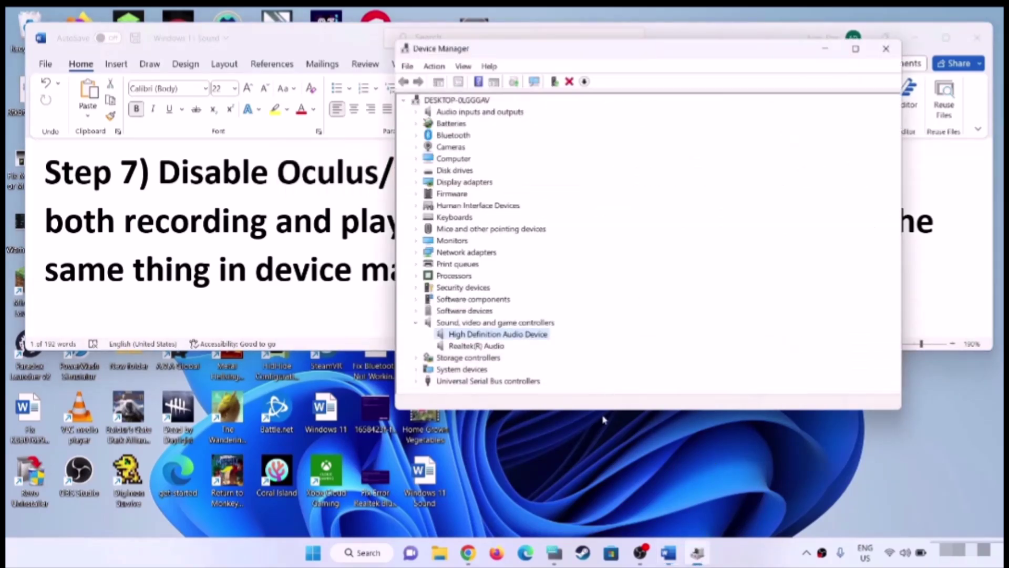
right_click(516, 337)
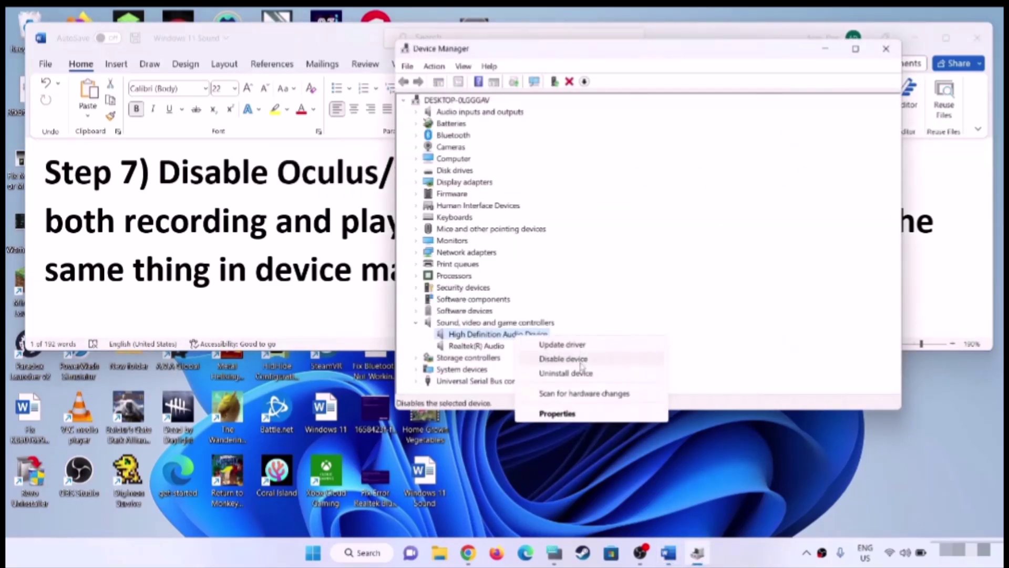
left_click(284, 255)
left_click(592, 379)
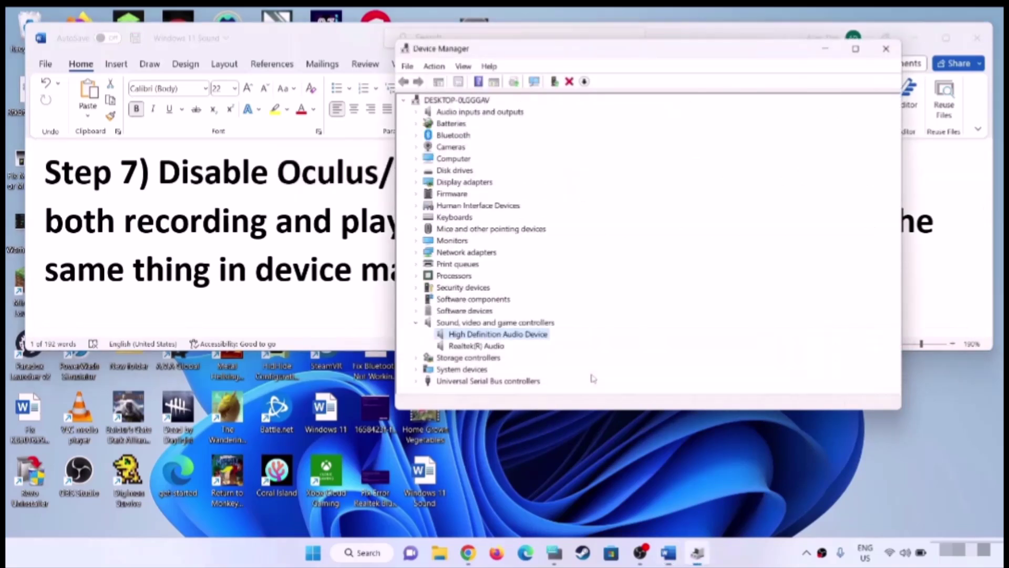
- Check the remaining Realtek(R) Audio and High Definition Audio Device entries, then close Device Manager
left_click(473, 347)
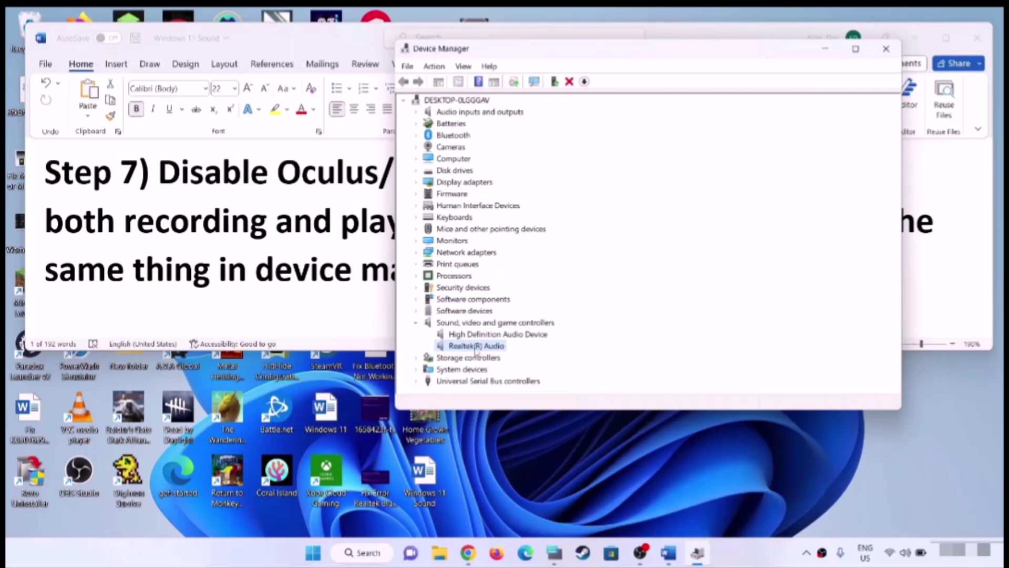
right_click(476, 347)
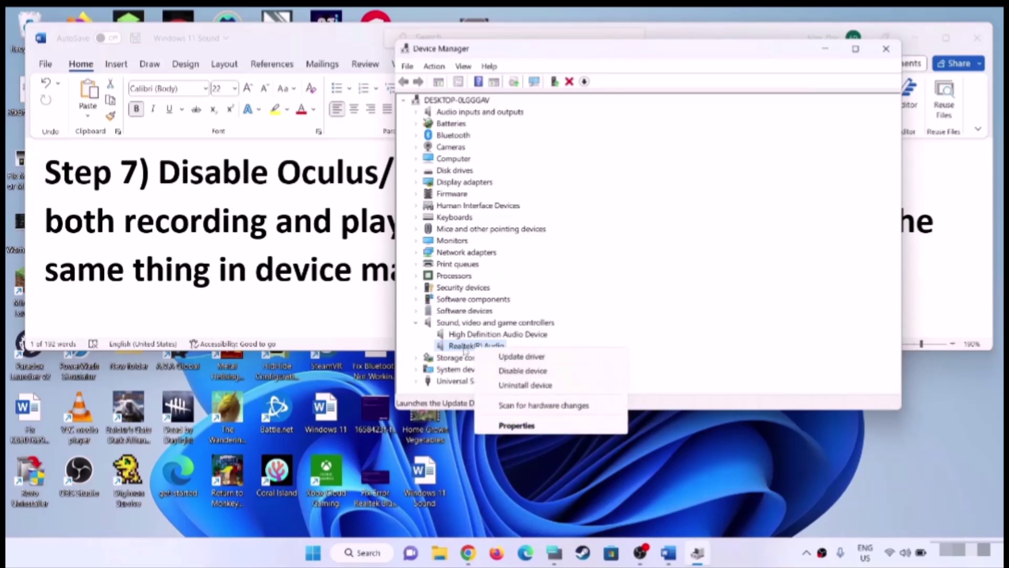
left_click(471, 351)
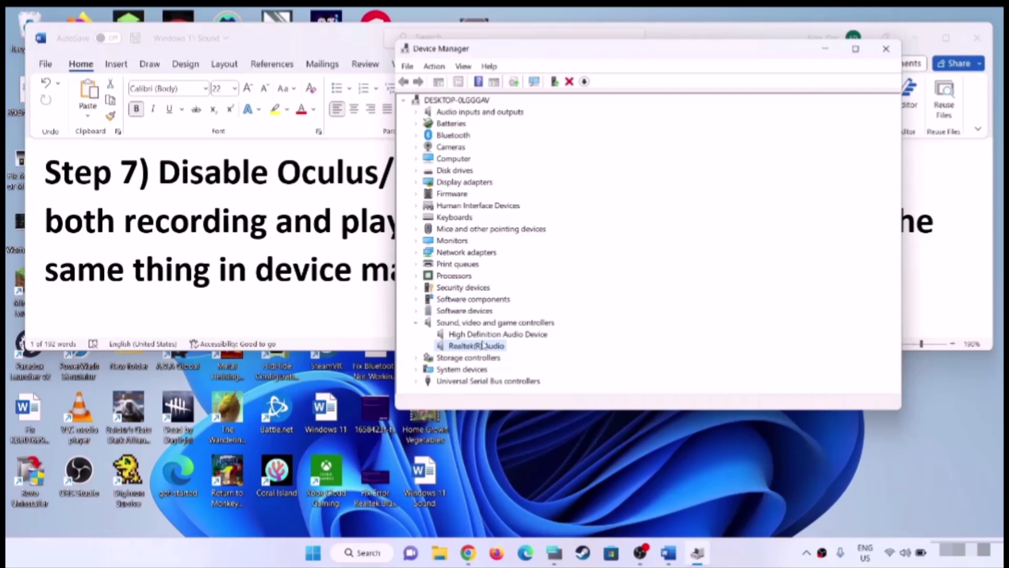
left_click(469, 336)
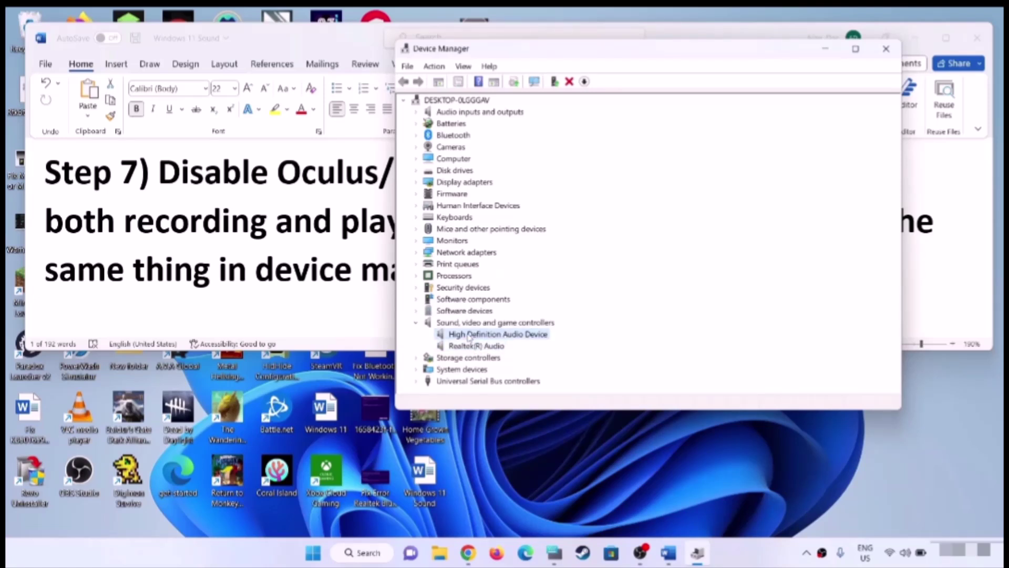
left_click(284, 315)
left_click_drag(277, 173, 581, 174)
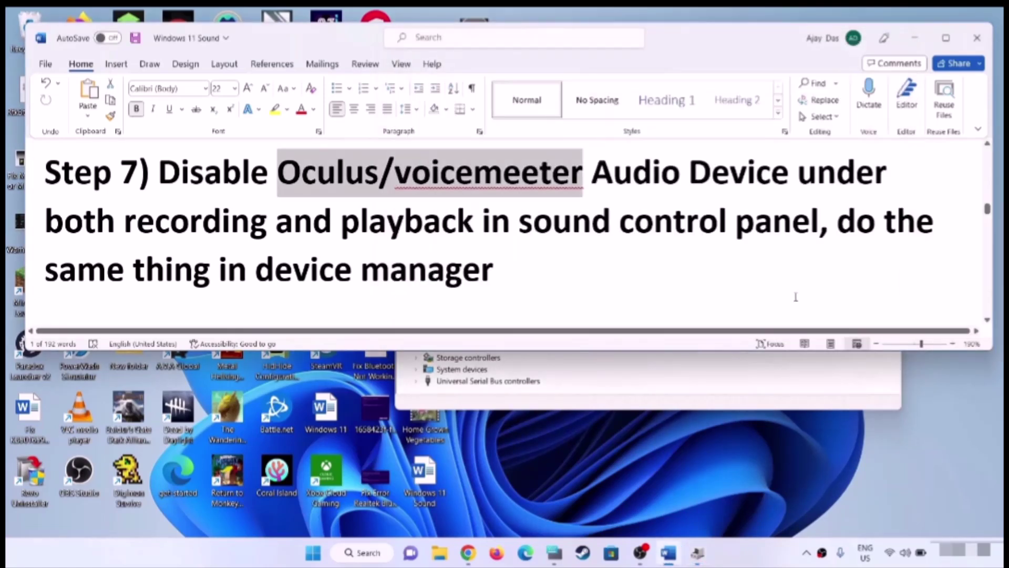
left_click(734, 390)
left_click(886, 49)
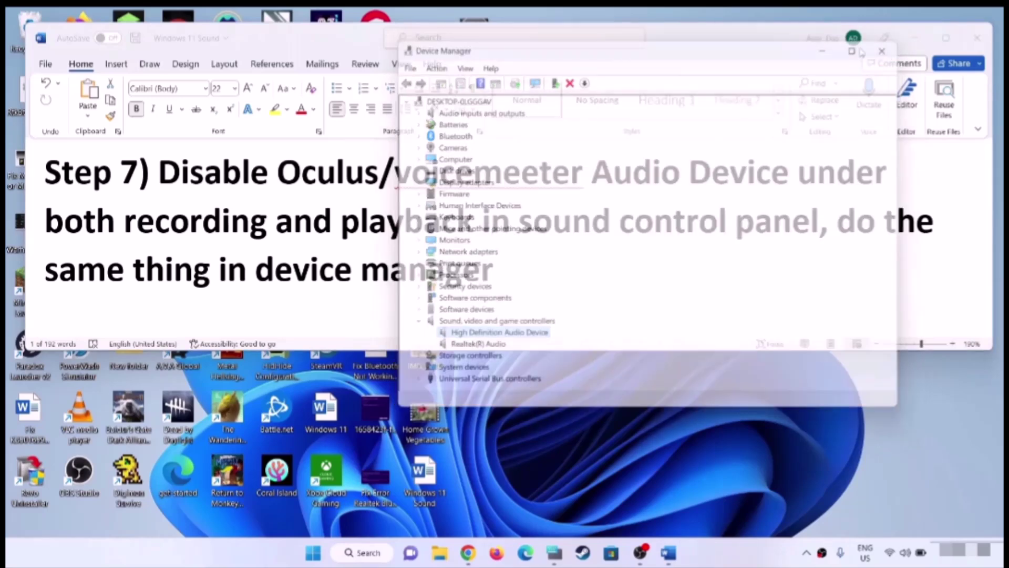
- Copy the Step 8 shell command for unchecking Handsfree Telephony from the Word notes
scroll(472, 253, "down", 3)
scroll(473, 253, "down", 2)
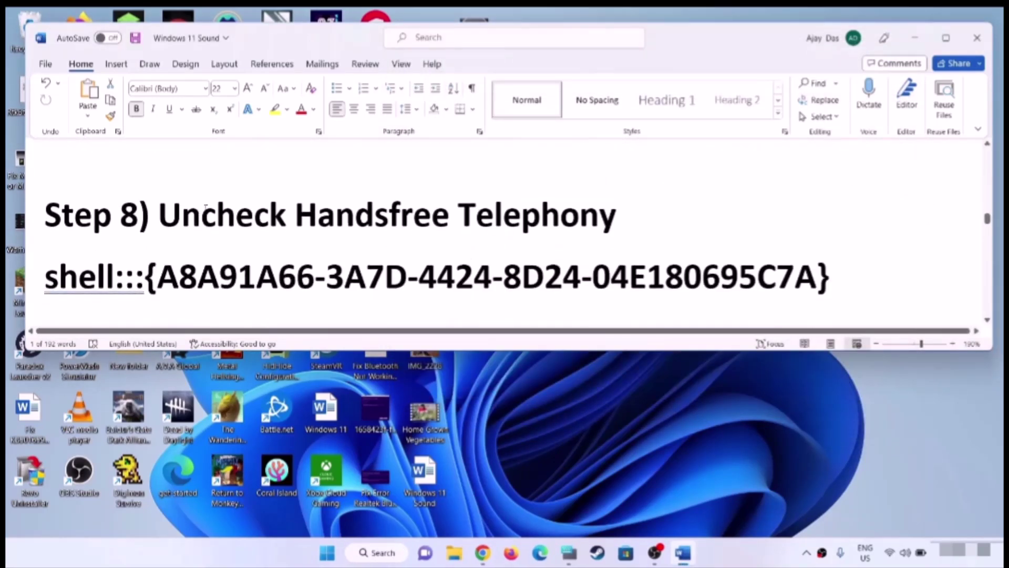
left_click_drag(295, 214, 570, 218)
left_click_drag(831, 277, 44, 277)
key("ctrl+c")
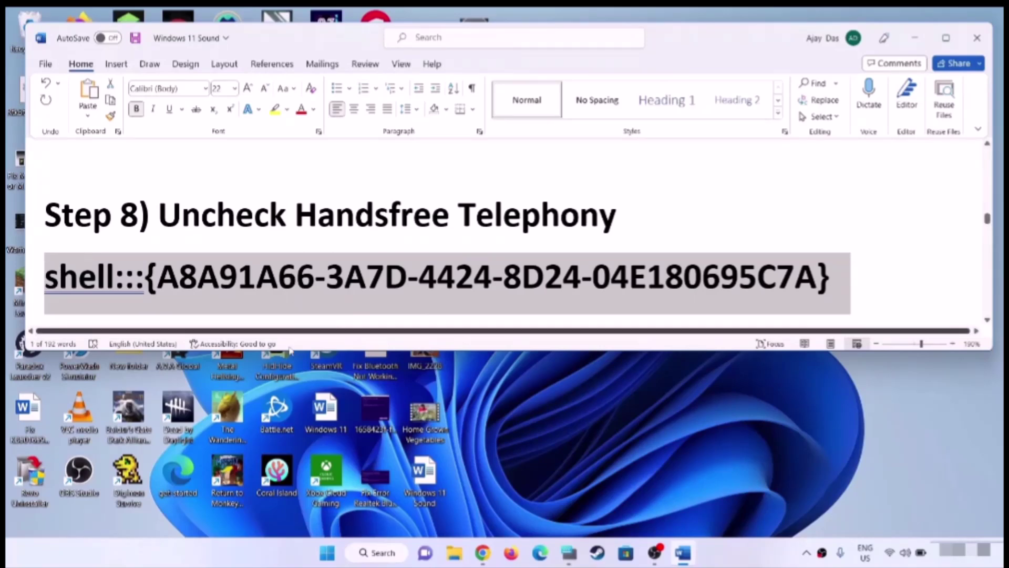
- Paste shell:::{A8A91A66-3A7D-4424-8D24-04E180695C7A} into the Run box and run it
left_click(327, 552)
type("run")
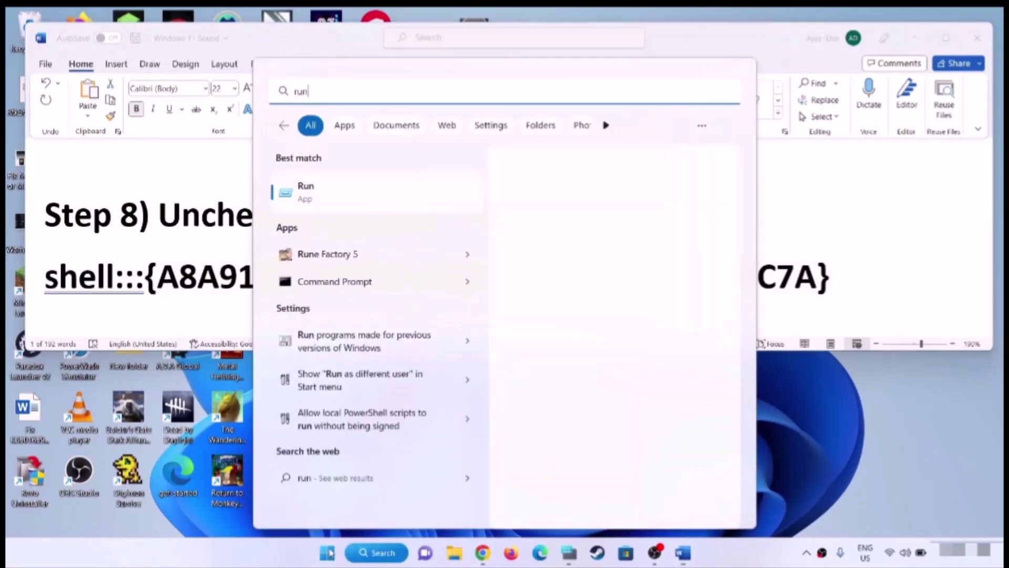
left_click(322, 203)
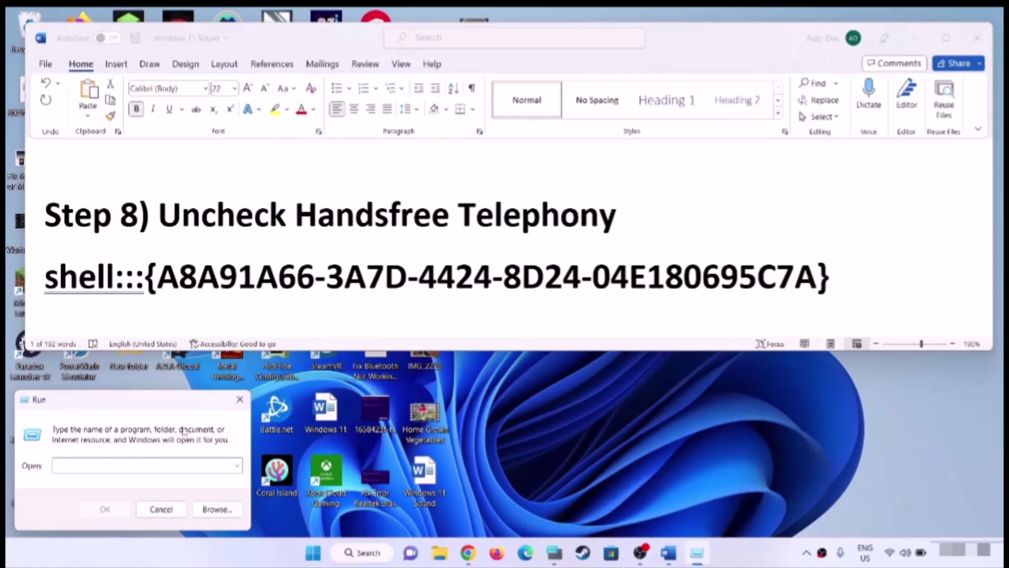
key("ctrl+v")
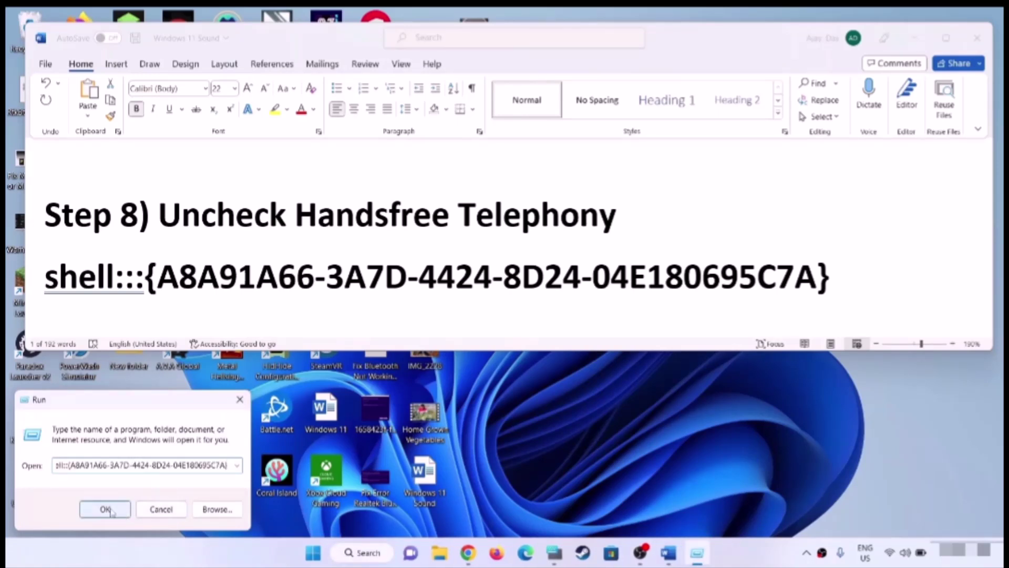
left_click(105, 509)
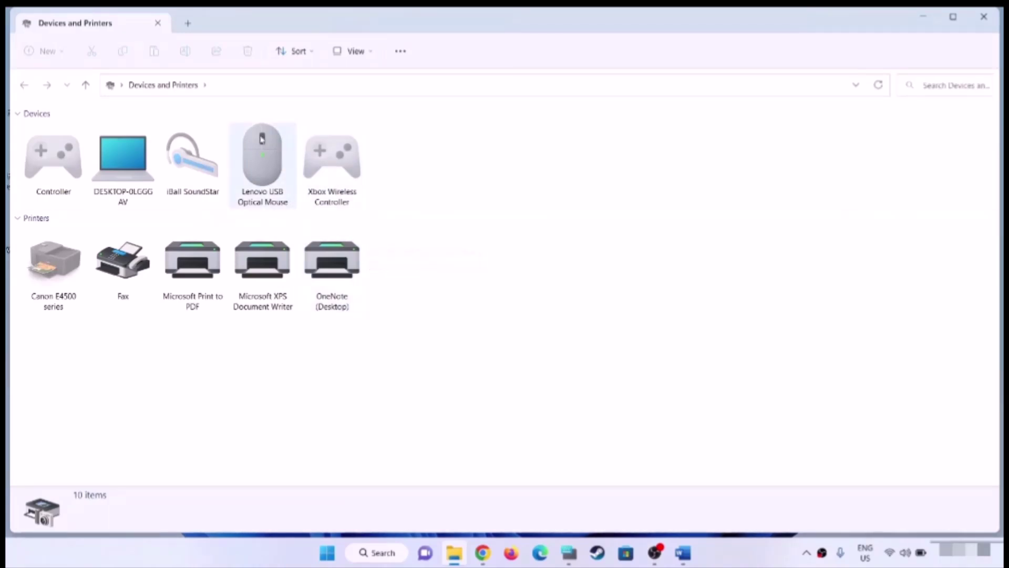
- Open the properties of the iBall SoundStar headset in Devices and Printers
left_click(188, 163)
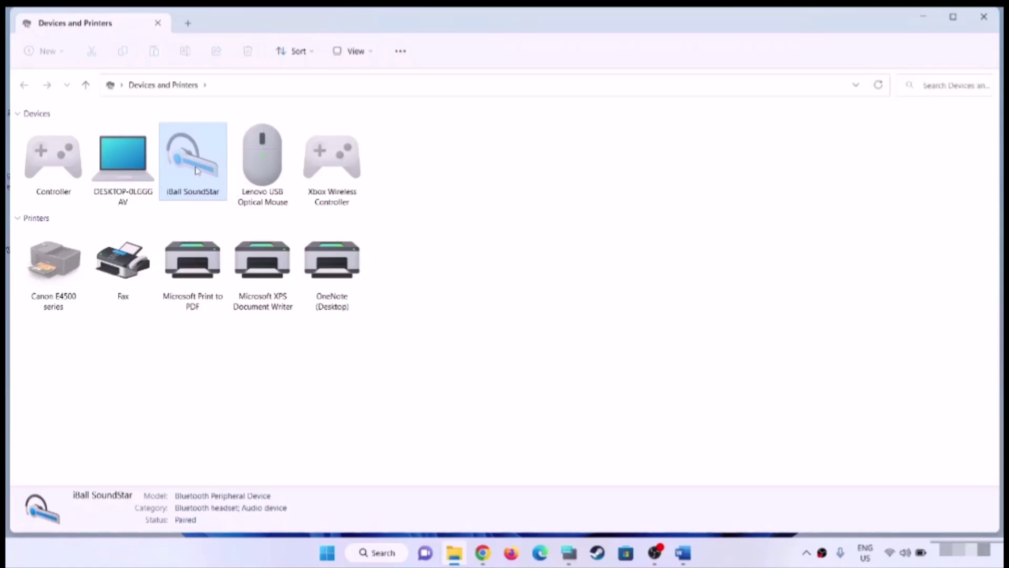
right_click(197, 170)
left_click(240, 249)
left_click(785, 550)
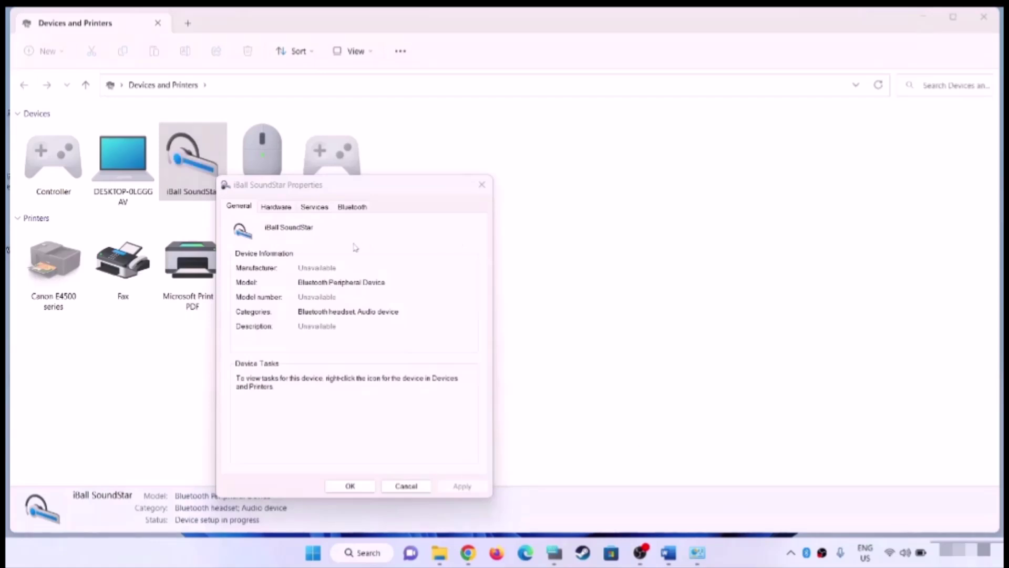
- Uncheck the Handsfree Telephony service, apply and confirm, then close Devices and Printers
left_click(316, 210)
left_click_drag(399, 193, 593, 97)
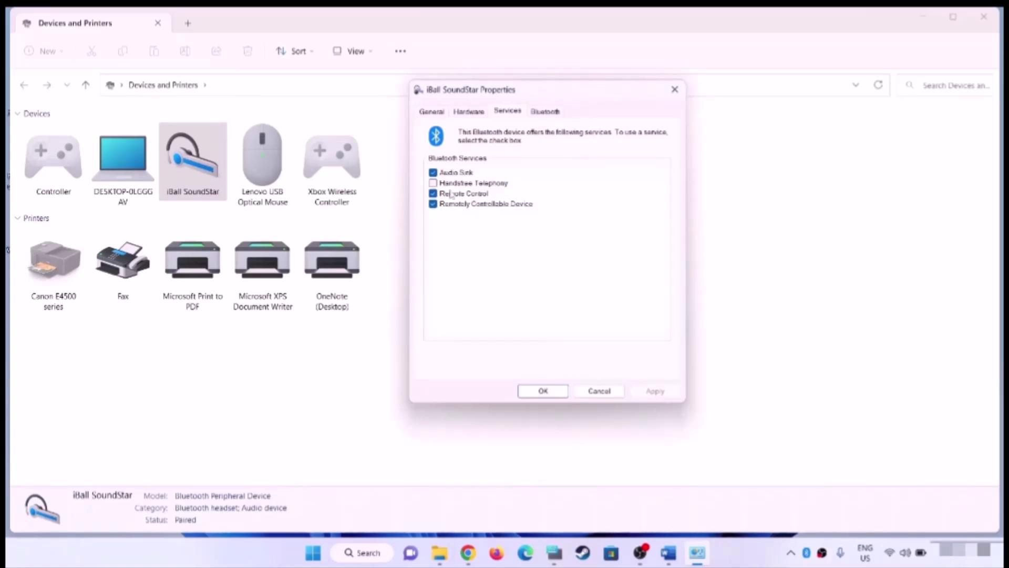
left_click(433, 183)
left_click(652, 391)
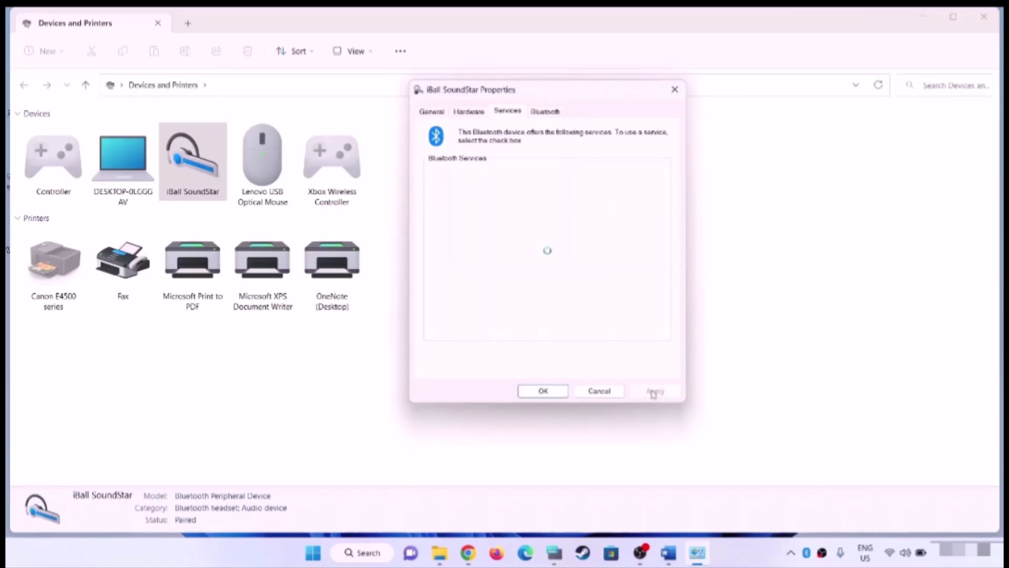
left_click(549, 394)
left_click(983, 16)
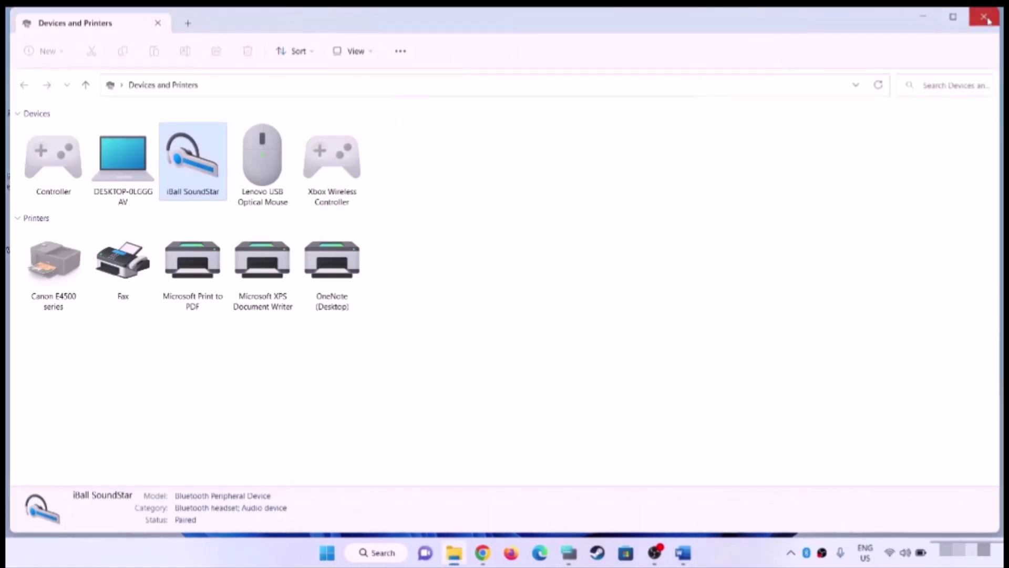
- Locate Playing Audio under System > Troubleshoot > Other troubleshooters in Settings, then close Settings
scroll(402, 276, "down", 3)
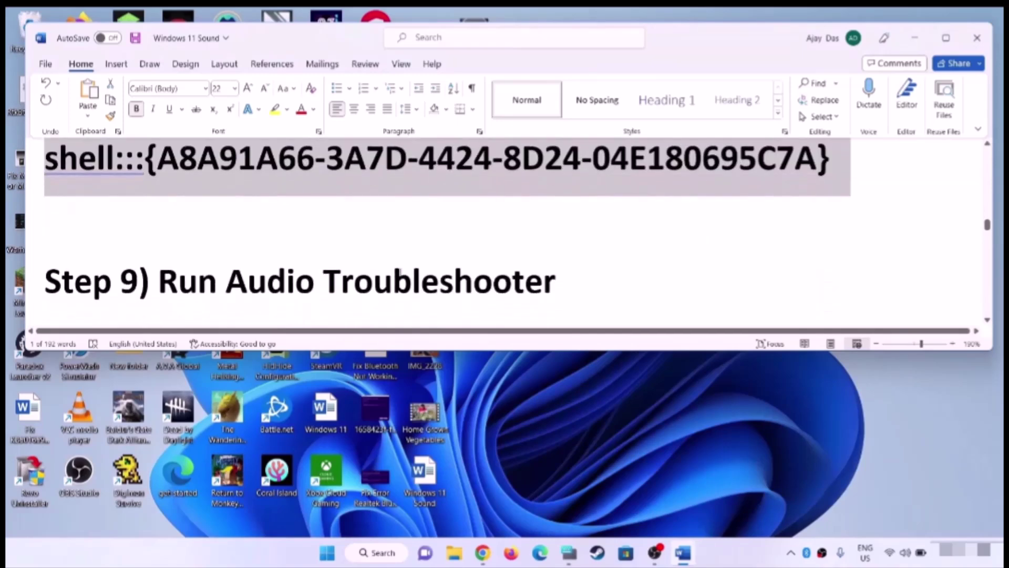
left_click_drag(154, 269, 557, 281)
key("super")
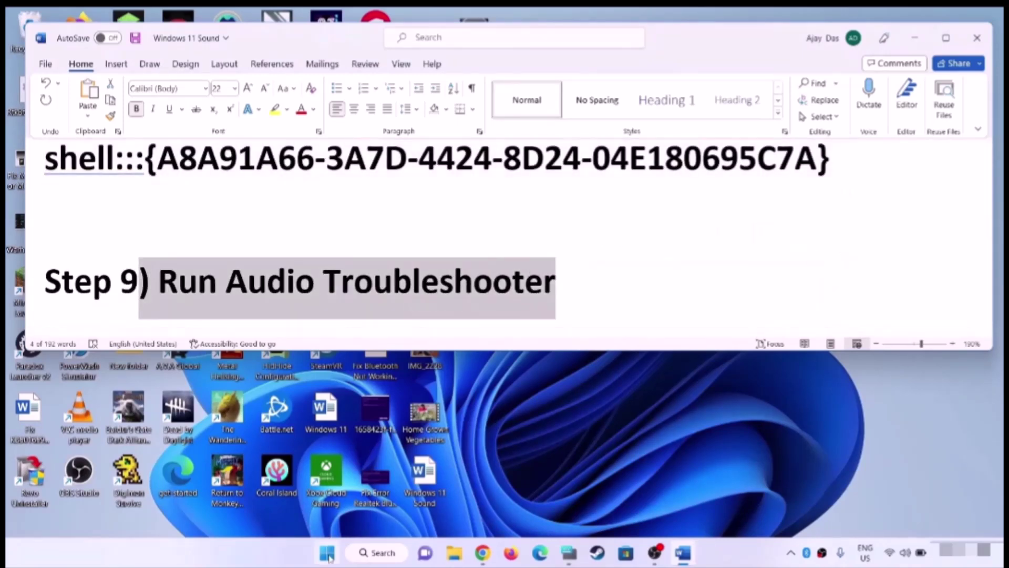
left_click(474, 226)
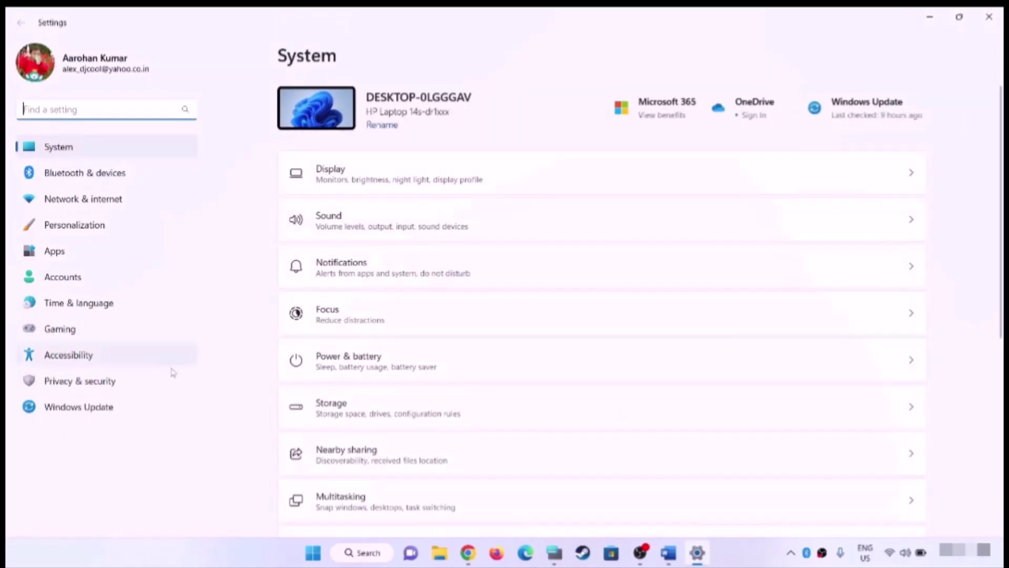
left_click(92, 156)
scroll(427, 358, "down", 3)
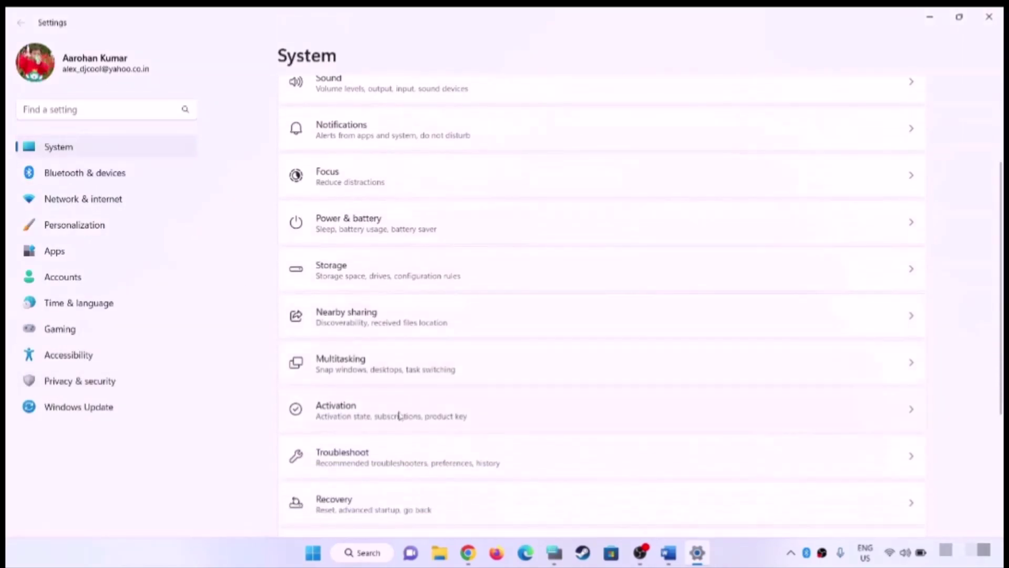
left_click(372, 461)
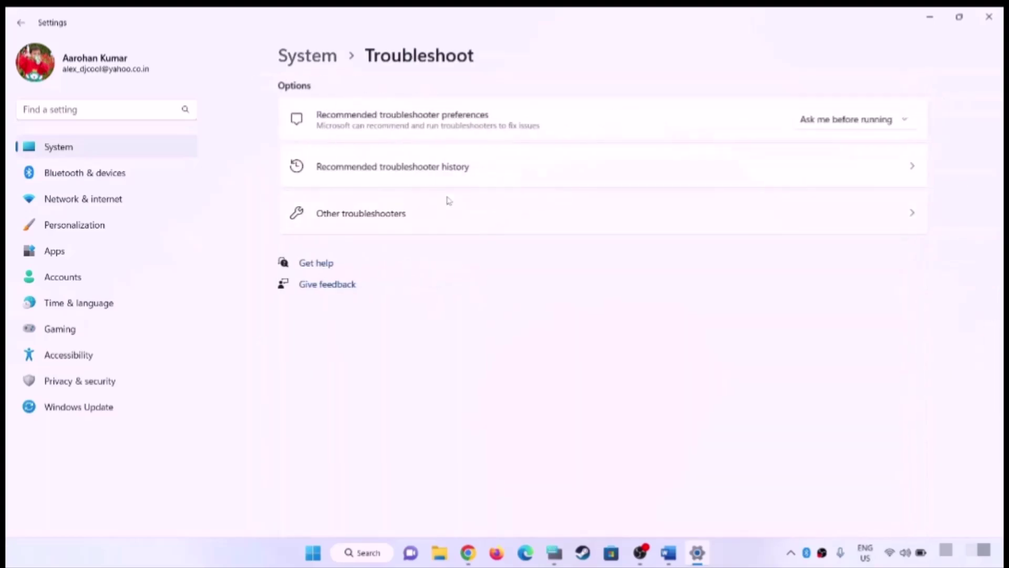
left_click(368, 220)
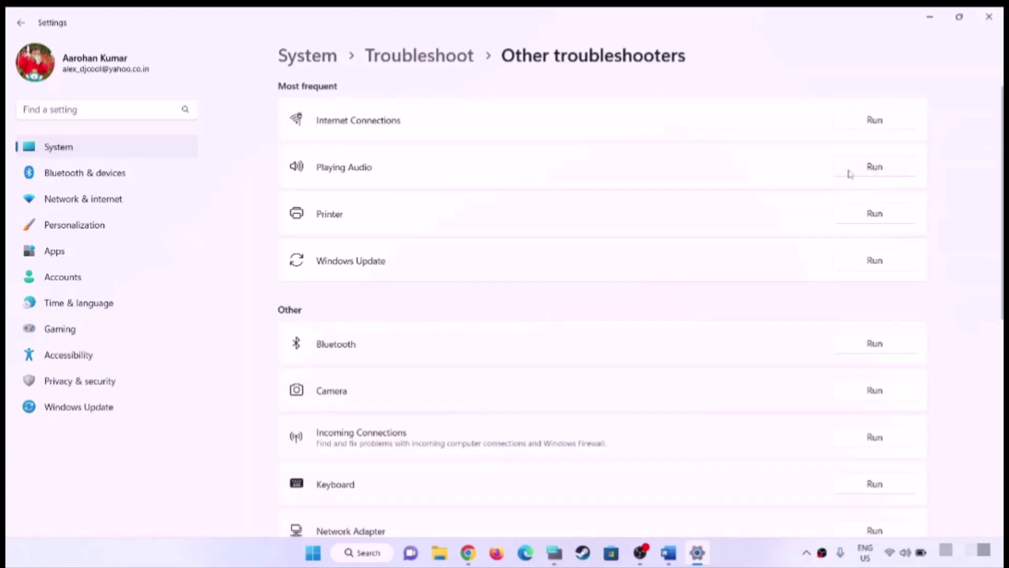
left_click(990, 21)
- For the Roll Back Audio Drivers step, open Device Manager and expand Sound, video and game controllers
left_click_drag(158, 284, 557, 284)
scroll(392, 259, "down", 5)
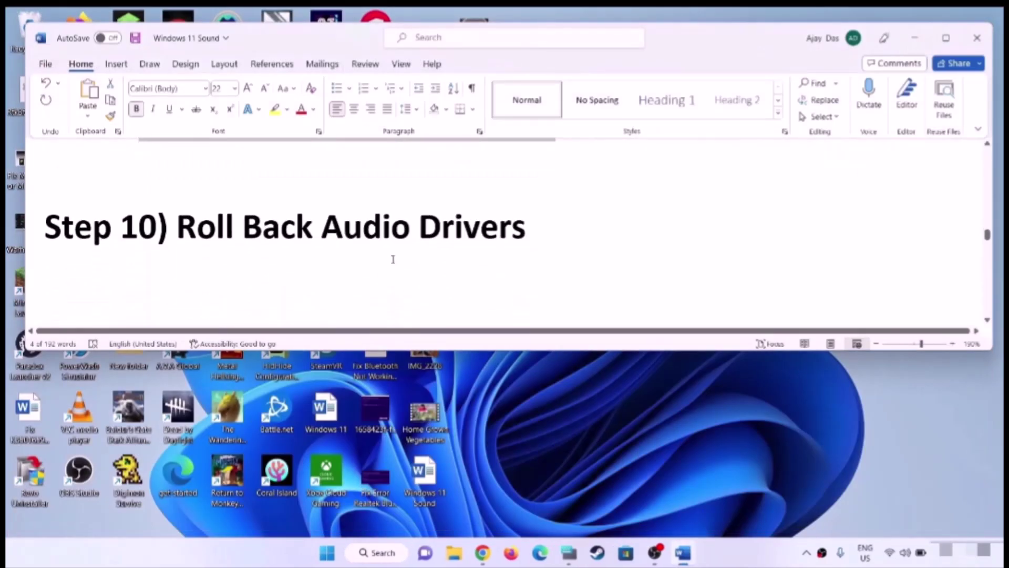
left_click_drag(195, 227, 607, 228)
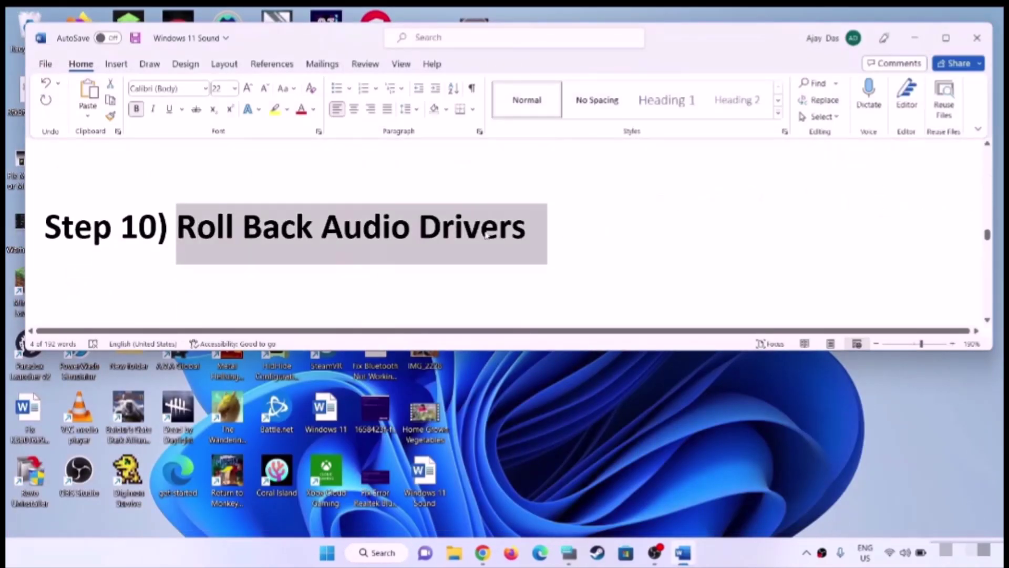
right_click(327, 552)
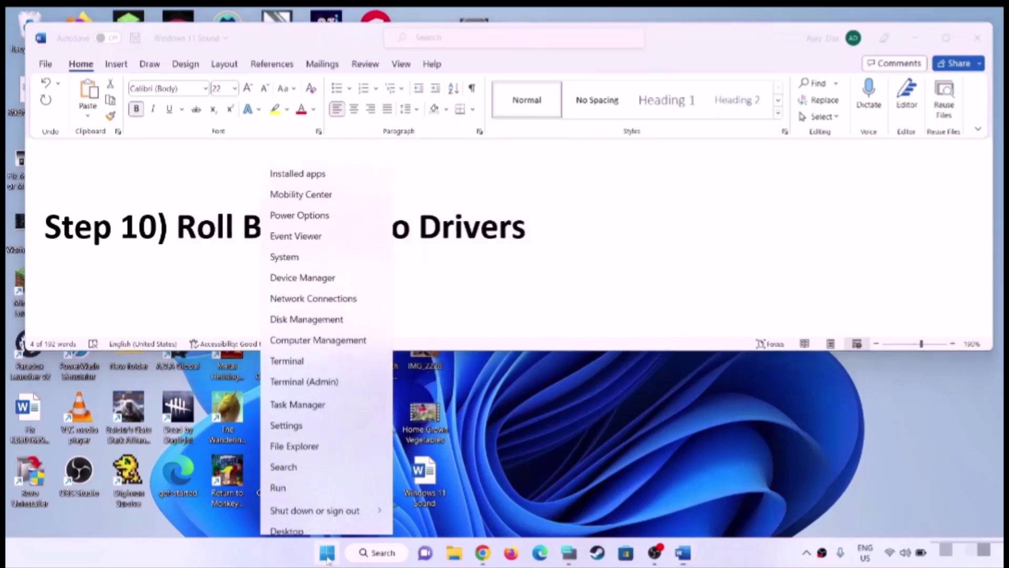
left_click(303, 269)
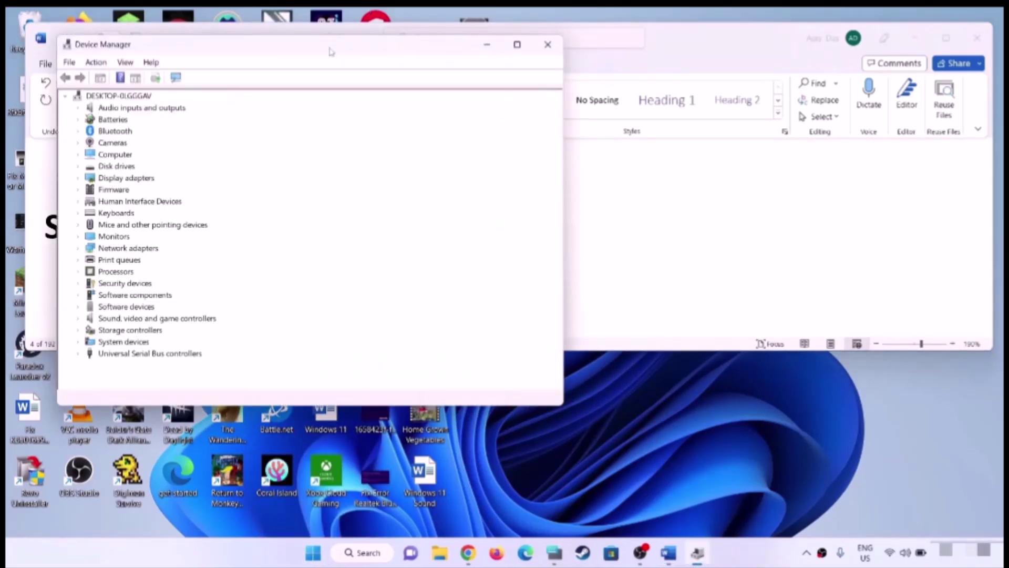
left_click_drag(332, 51, 540, 52)
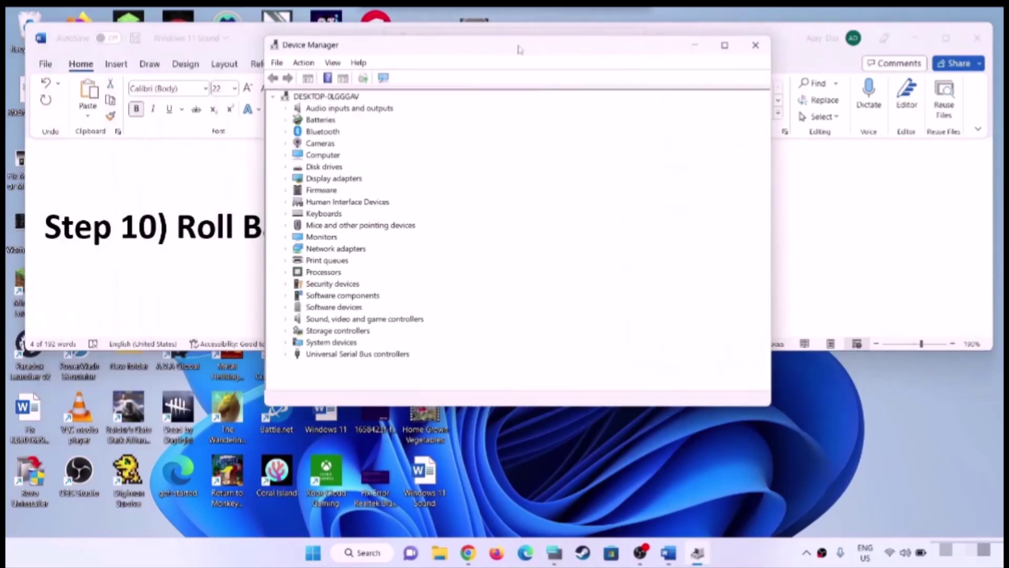
left_click(286, 320)
- Show Realtek(R) Audio's driver details: version 6.0.9003.1, dated 8/11/2020, rollback unavailable
scroll(515, 317, "down", 1)
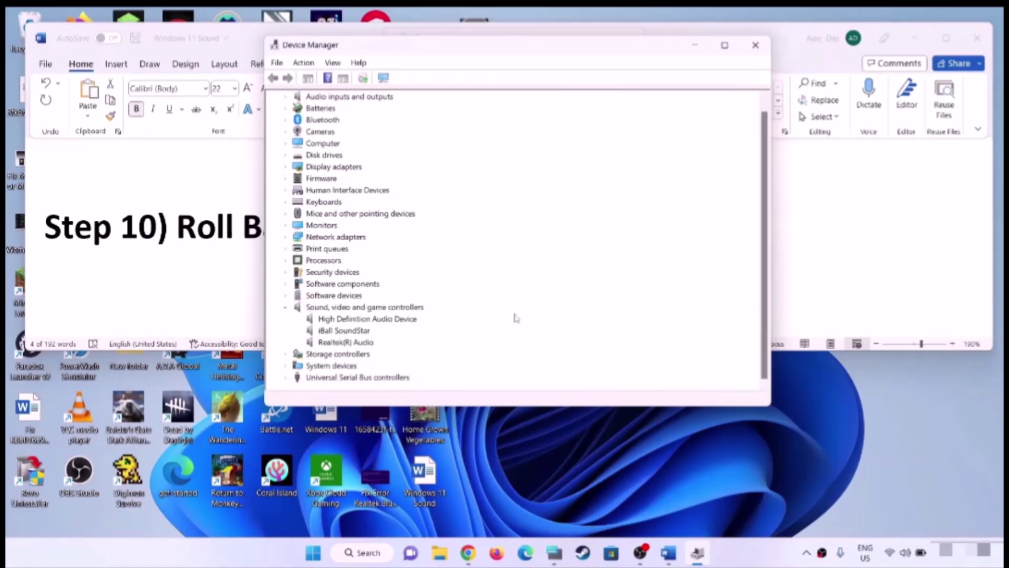
right_click(357, 345)
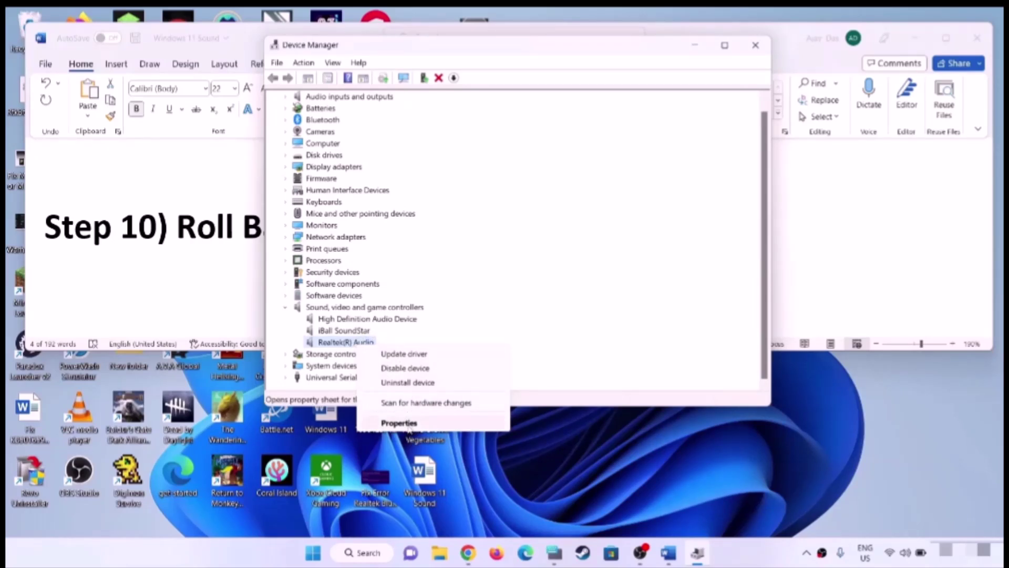
left_click(400, 423)
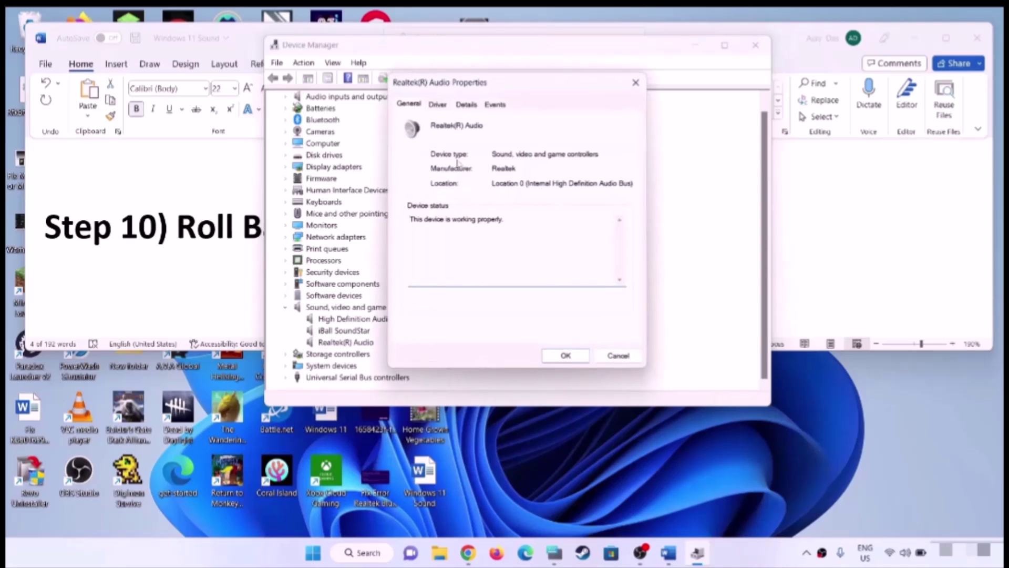
left_click(438, 105)
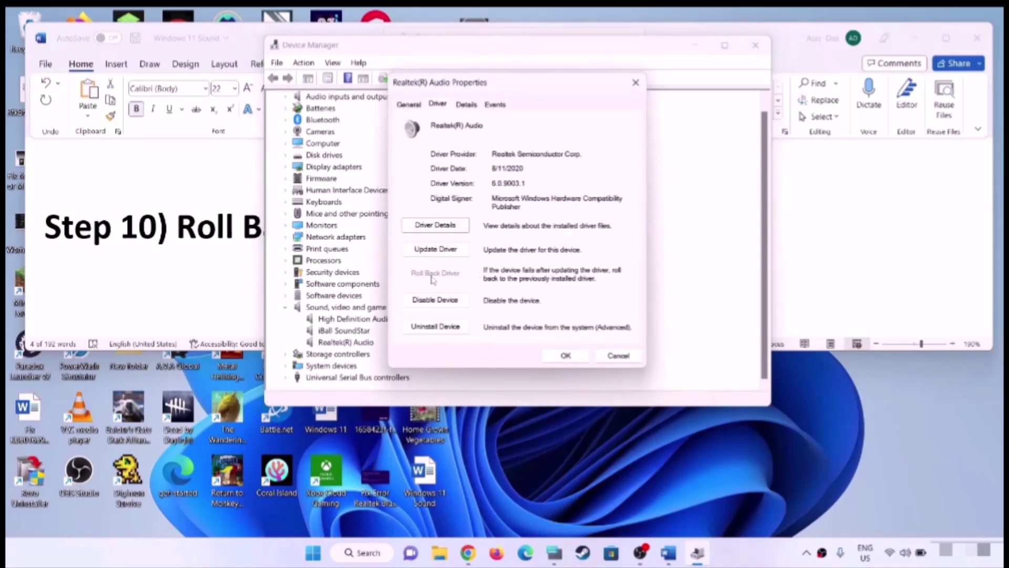